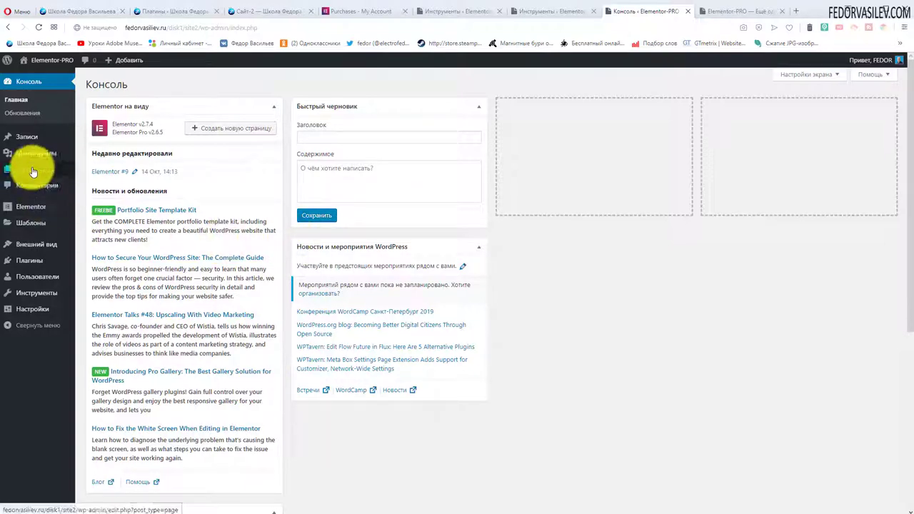
Open the published page Elementor #9 from the list of all pages for editing in Elementor.
mouse_move(30, 170)
click(90, 172)
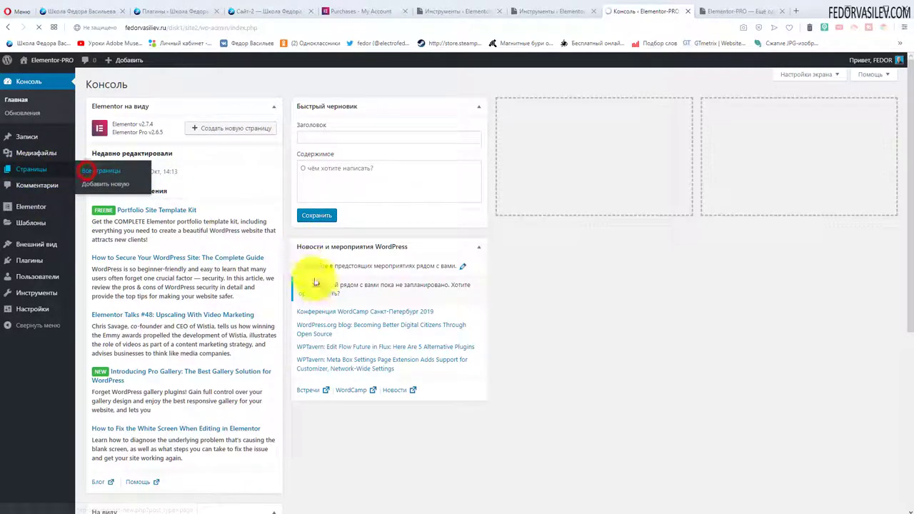
mouse_move(170, 158)
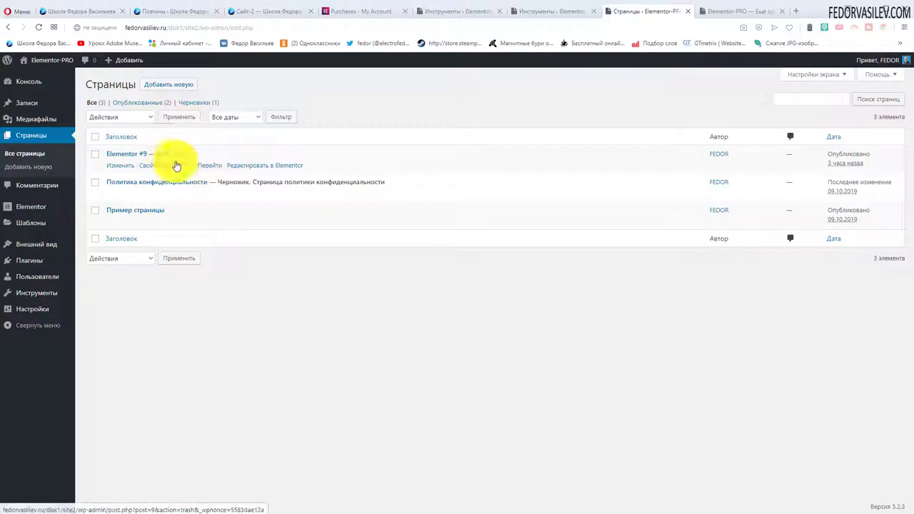
click(241, 165)
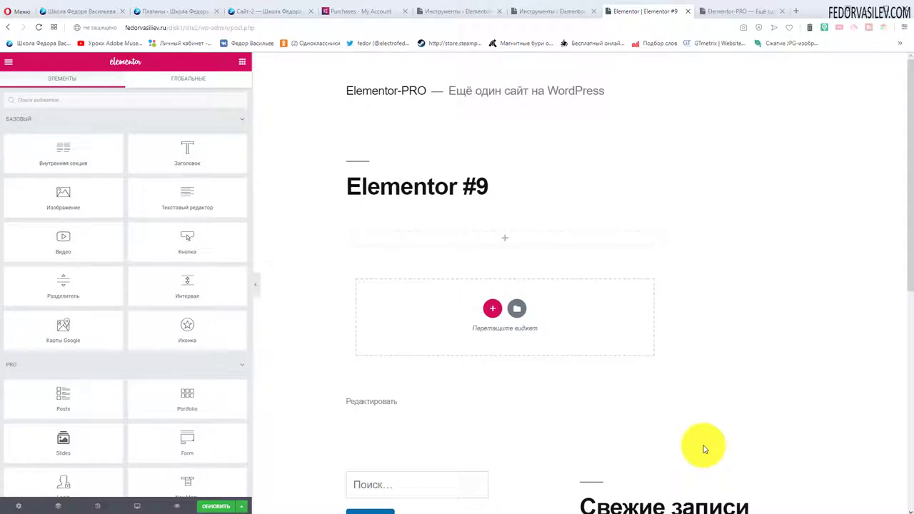
Set the page layout of Elementor #9 to the Elementor canvas (Холст Elementor).
click(16, 506)
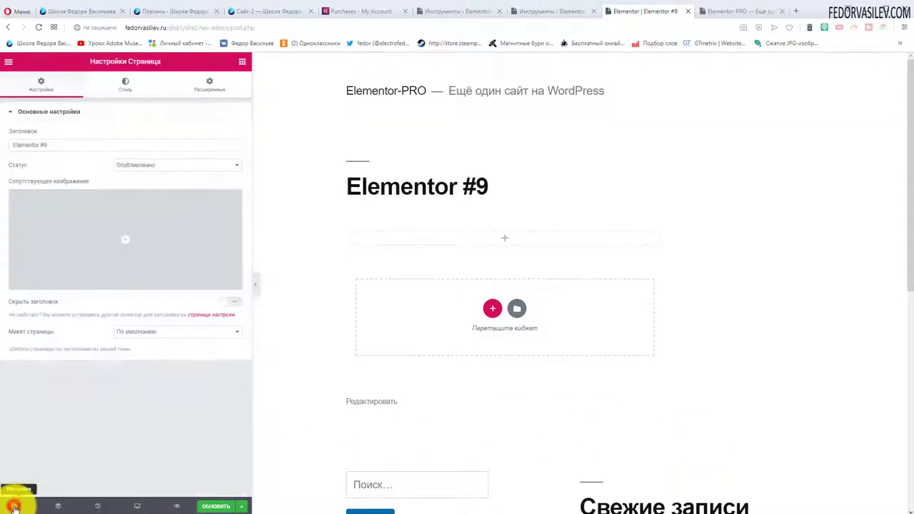
click(143, 332)
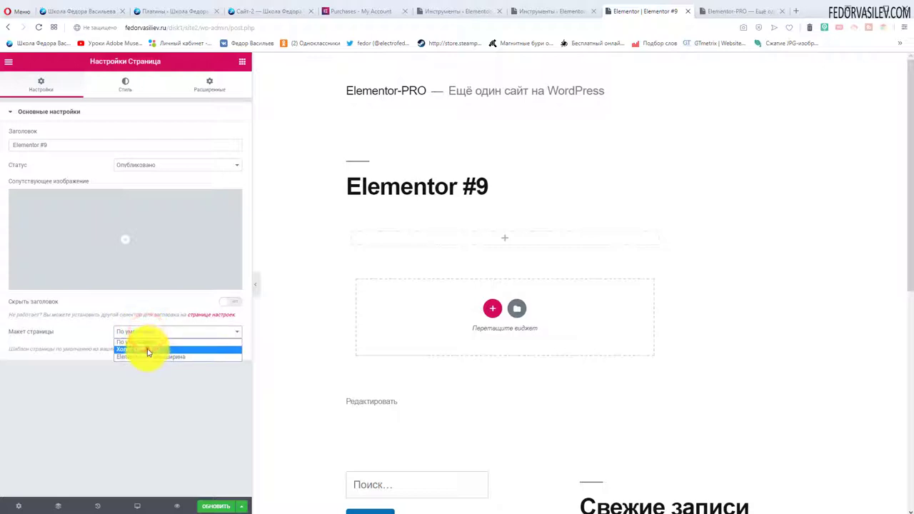
click(147, 348)
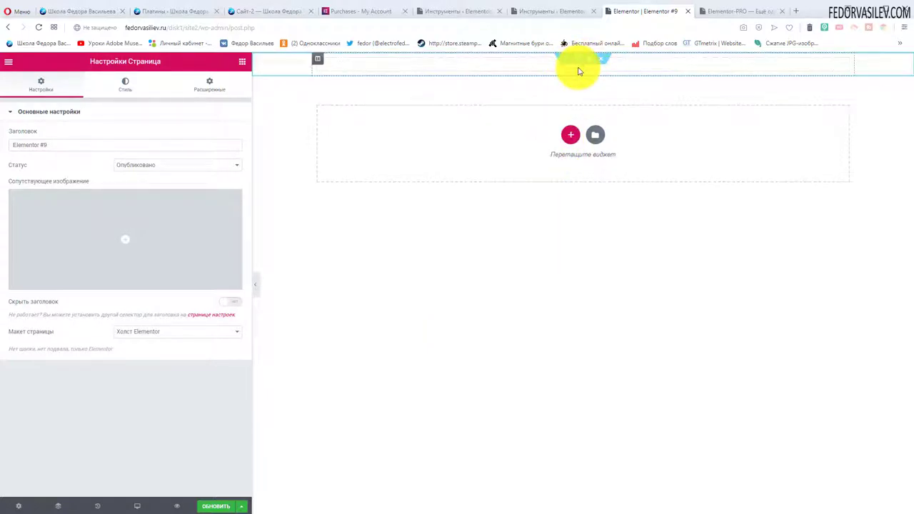
Add a heading widget to the empty section and place a text editor widget directly below it.
click(579, 72)
drag(167, 162, 532, 72)
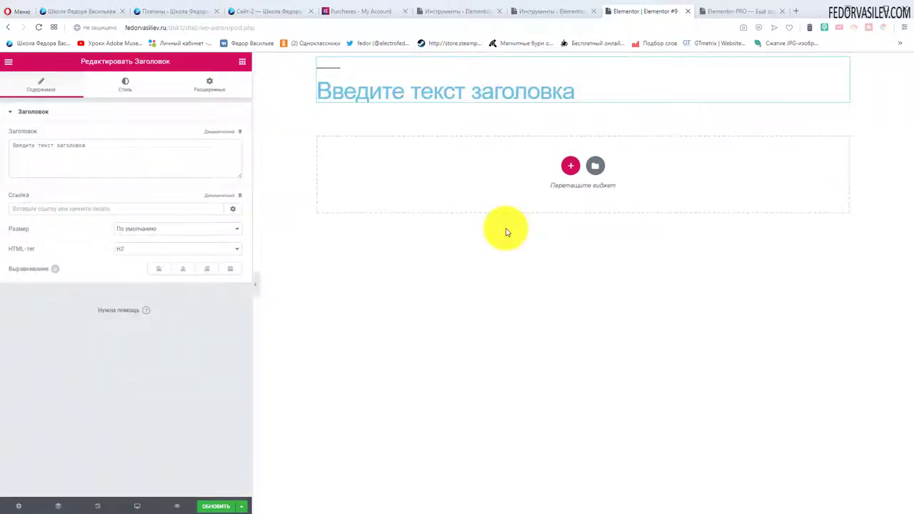
click(243, 66)
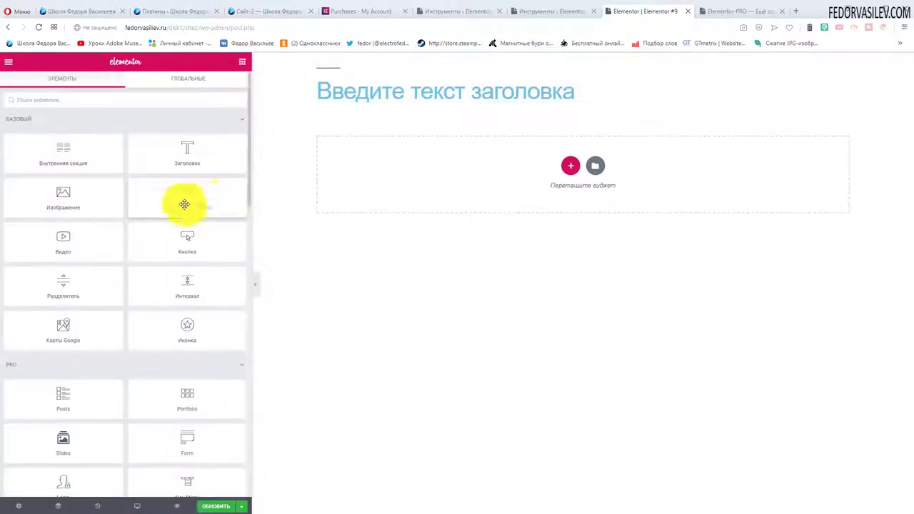
drag(184, 205, 398, 105)
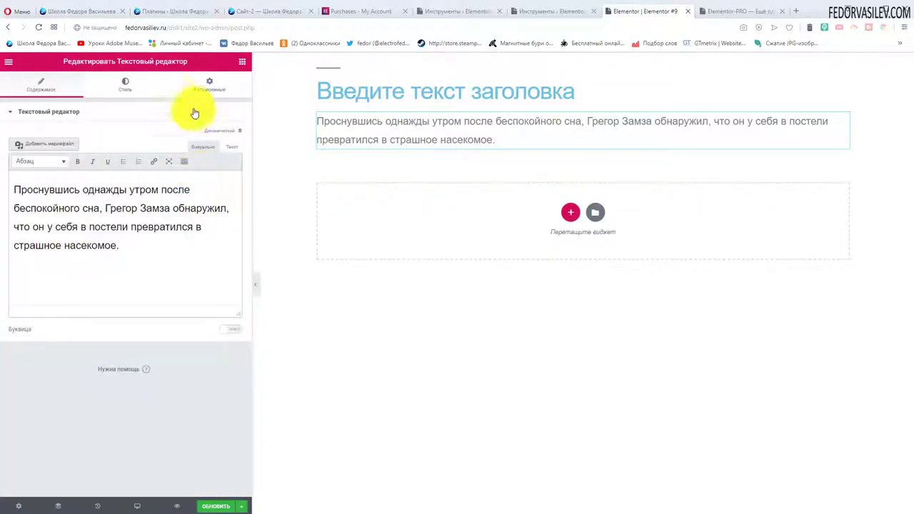
Add an icon widget below the text block and a button widget below the icon.
click(8, 62)
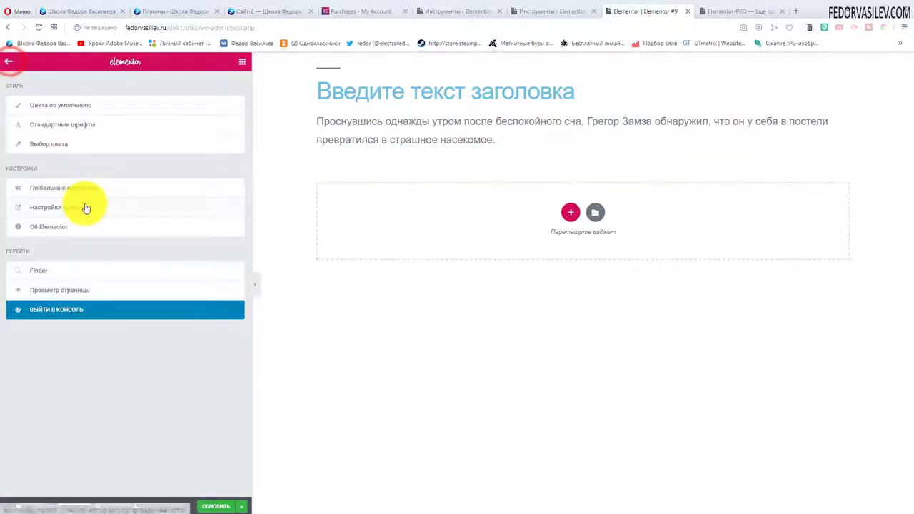
click(9, 62)
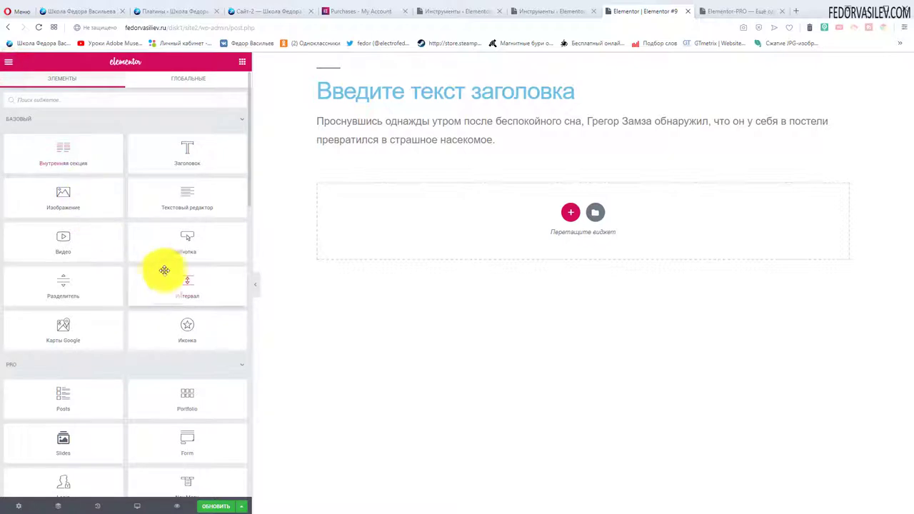
drag(182, 322, 376, 157)
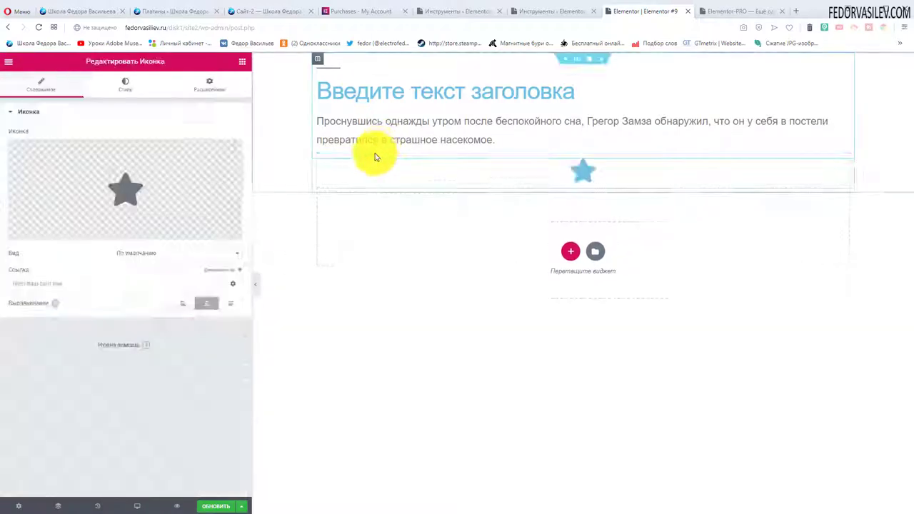
click(10, 63)
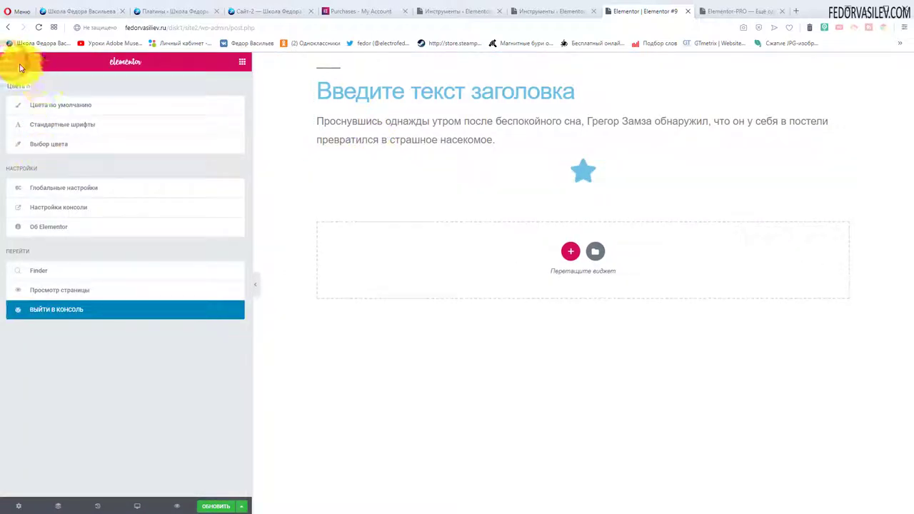
click(8, 61)
drag(187, 242, 586, 190)
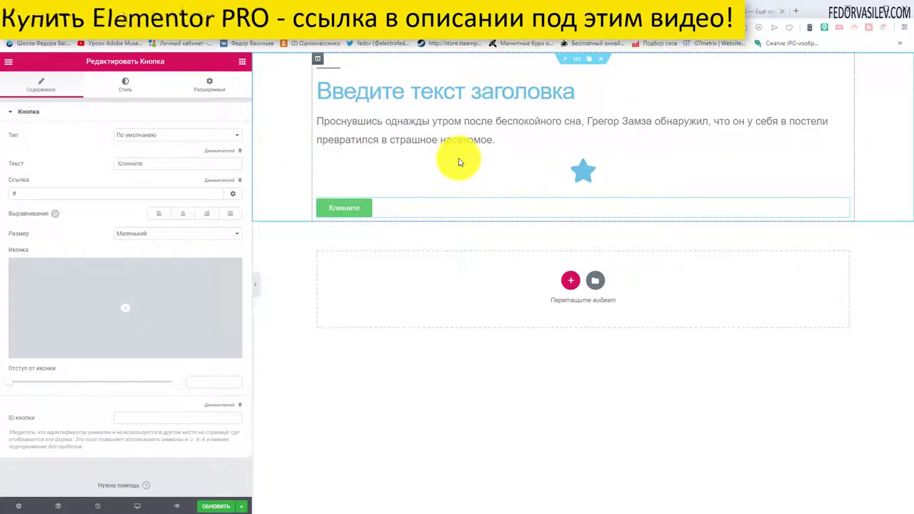
click(9, 63)
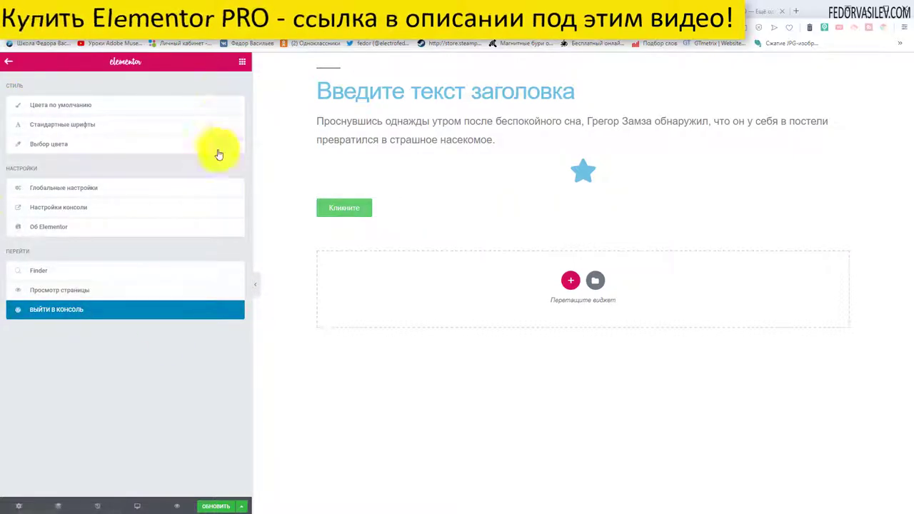
click(12, 67)
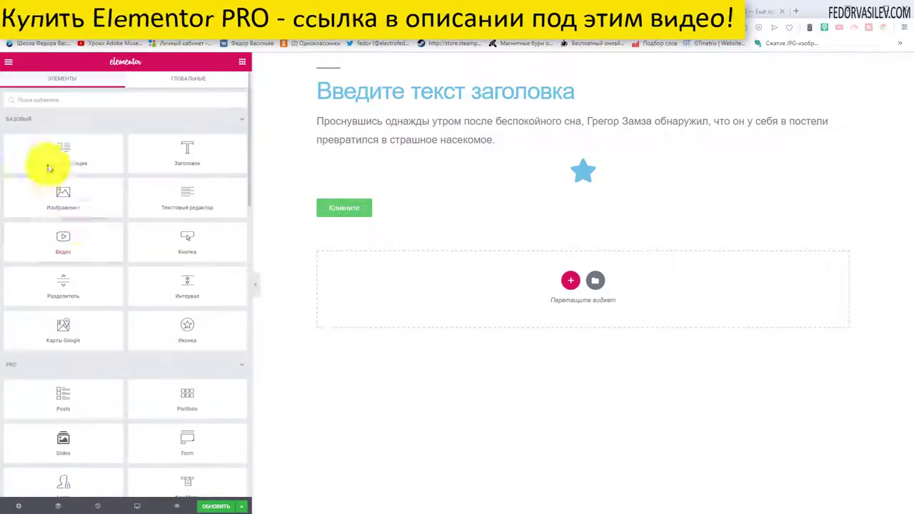
click(9, 66)
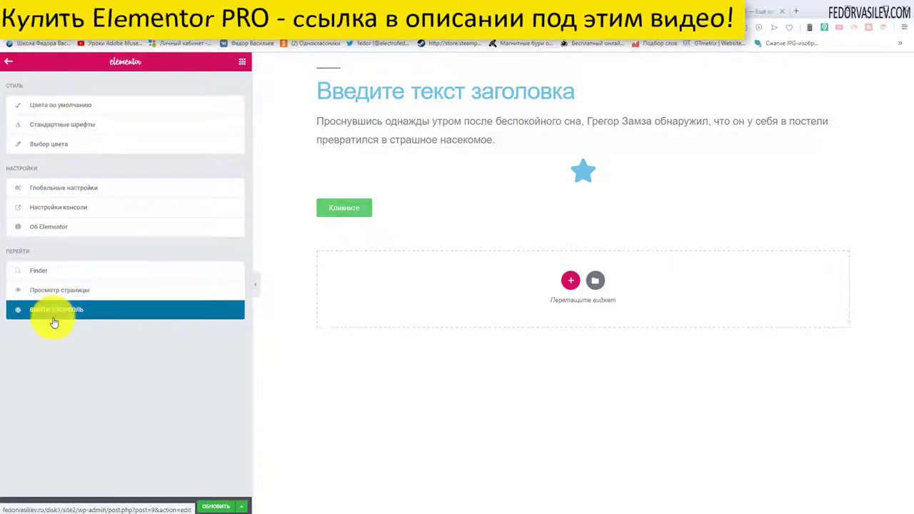
click(11, 69)
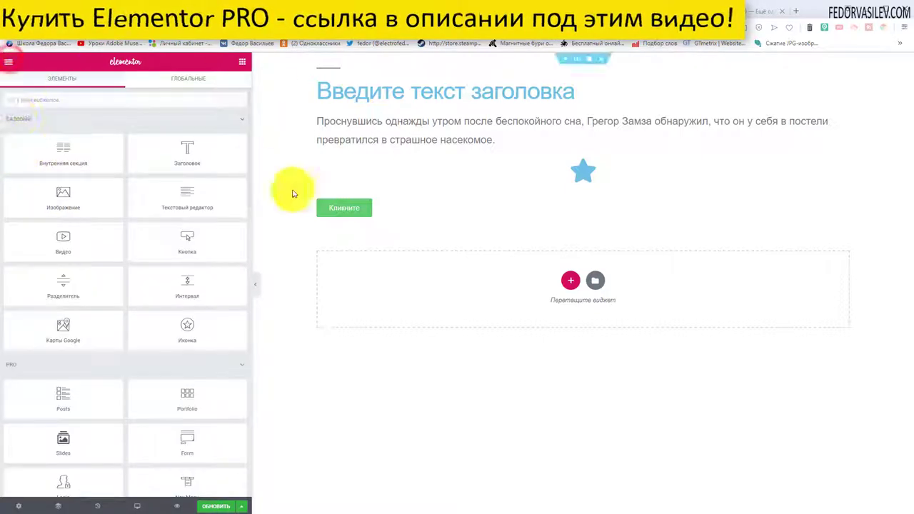
Change the primary colour in Elementor's default colour palette to a purple shade.
click(7, 65)
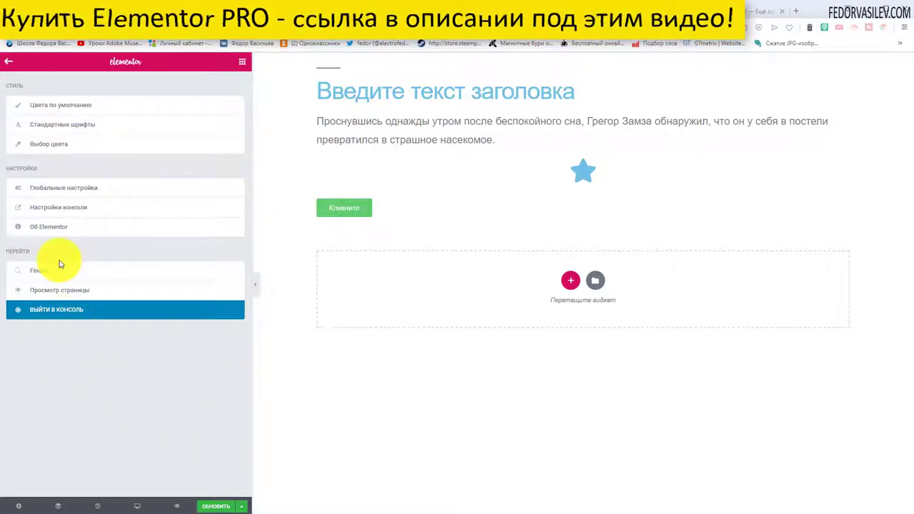
click(42, 107)
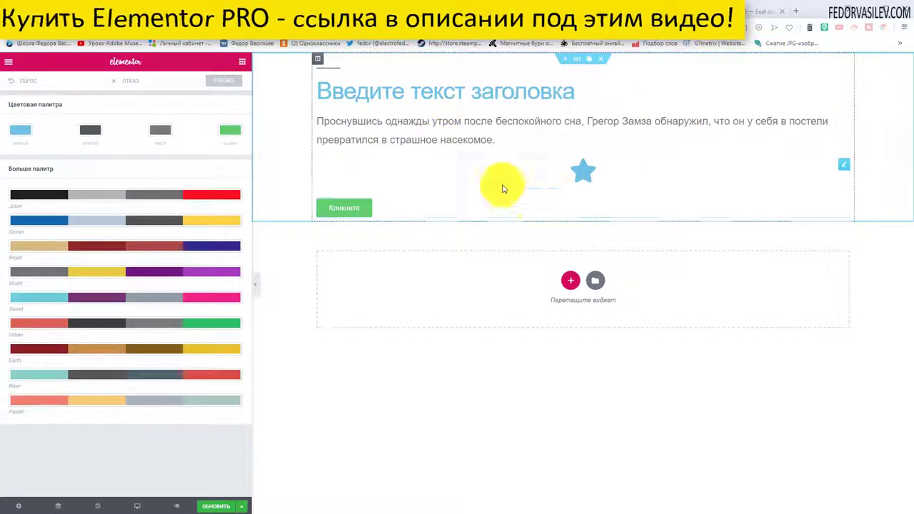
click(19, 132)
click(197, 161)
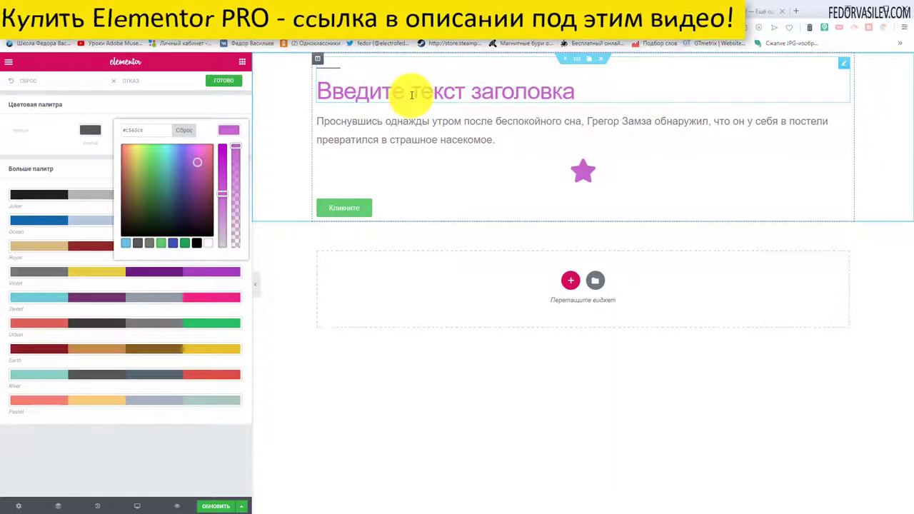
click(92, 107)
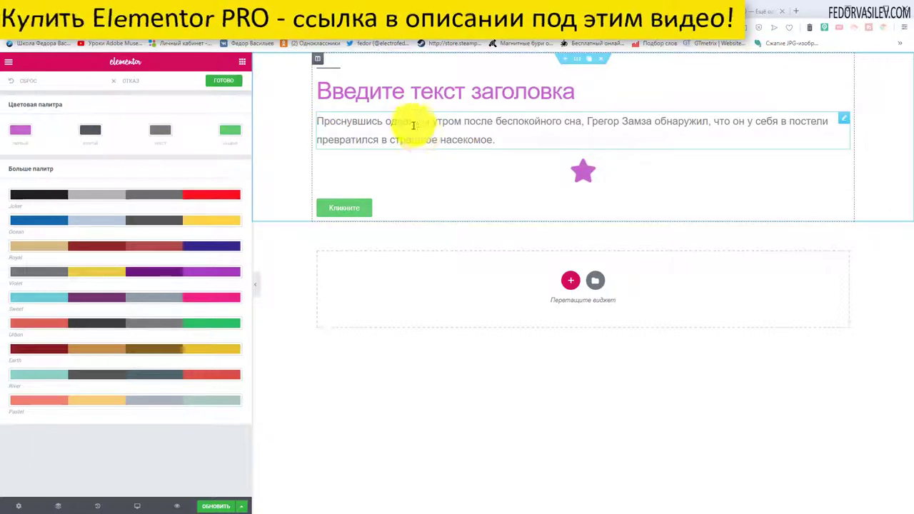
Set the default text colour to green #23a455 and the default accent colour to blue.
click(163, 128)
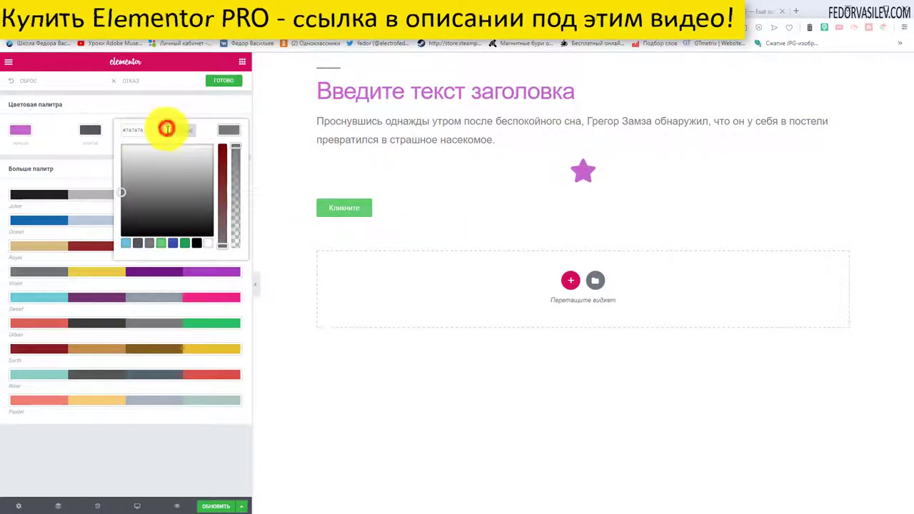
click(182, 244)
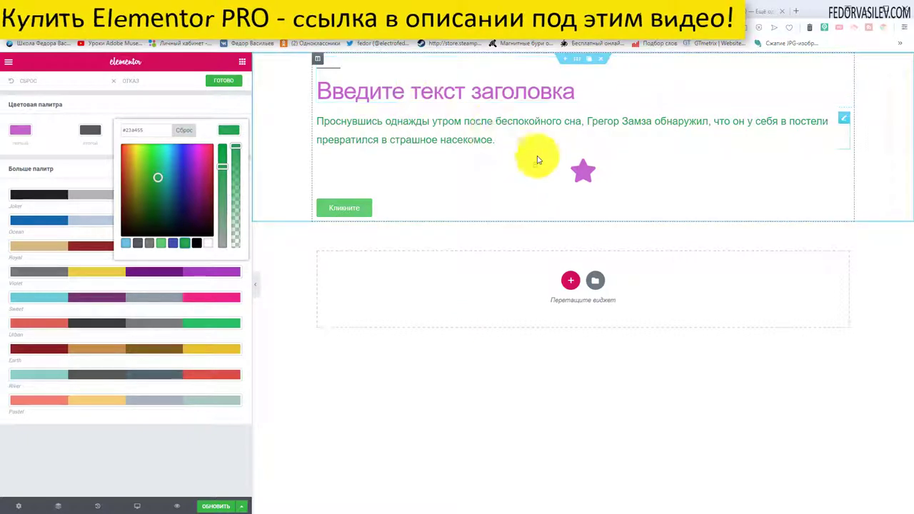
click(174, 101)
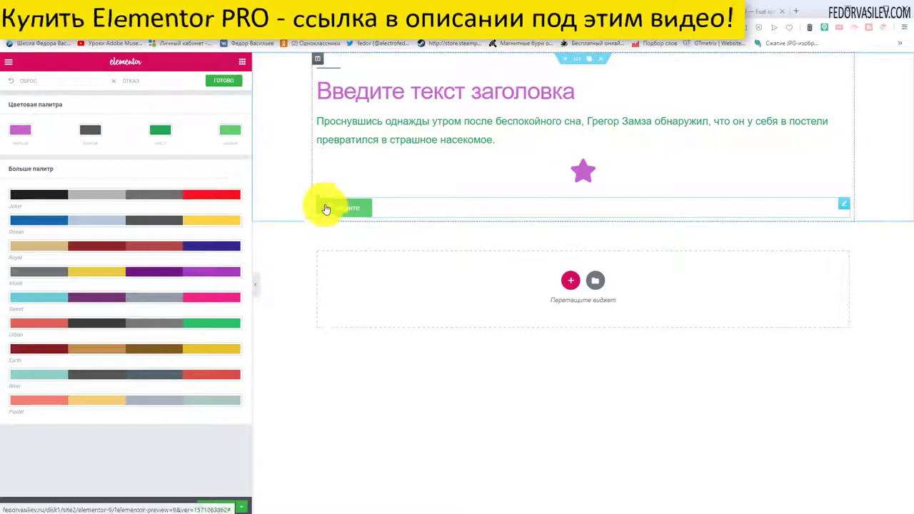
click(229, 129)
click(173, 242)
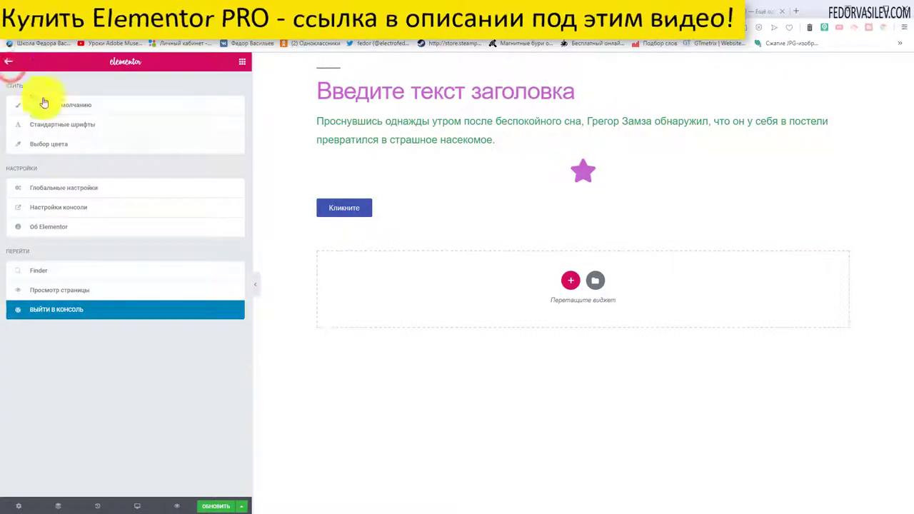
Add a second button widget directly below the existing button.
click(10, 67)
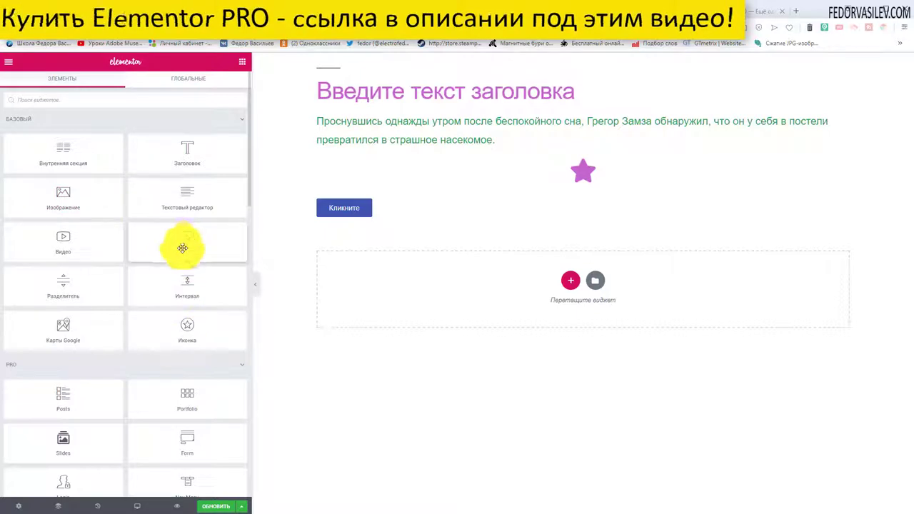
drag(187, 243, 336, 230)
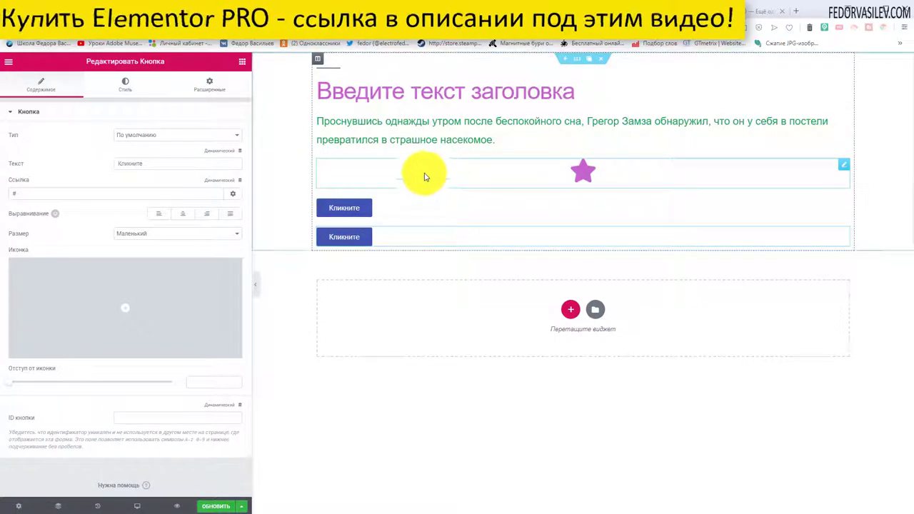
Reset the default colour palette to its original colours and apply it.
click(8, 62)
click(13, 88)
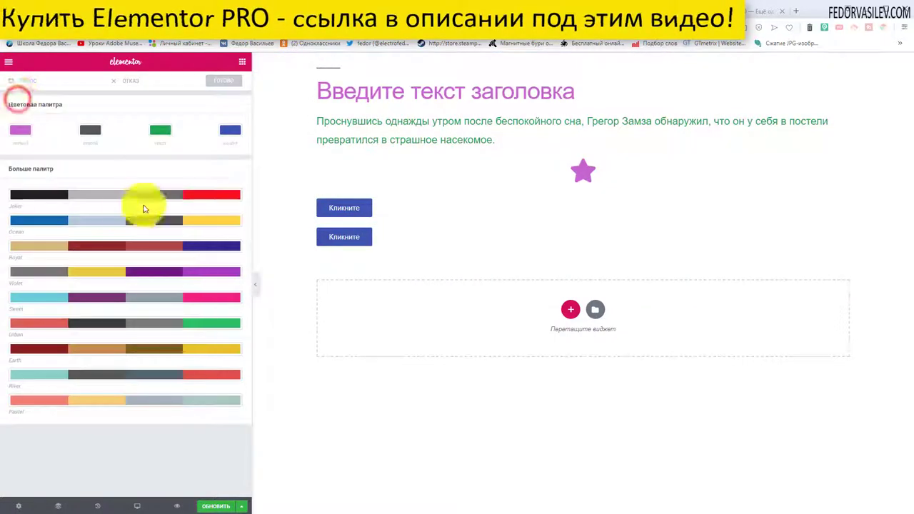
click(24, 82)
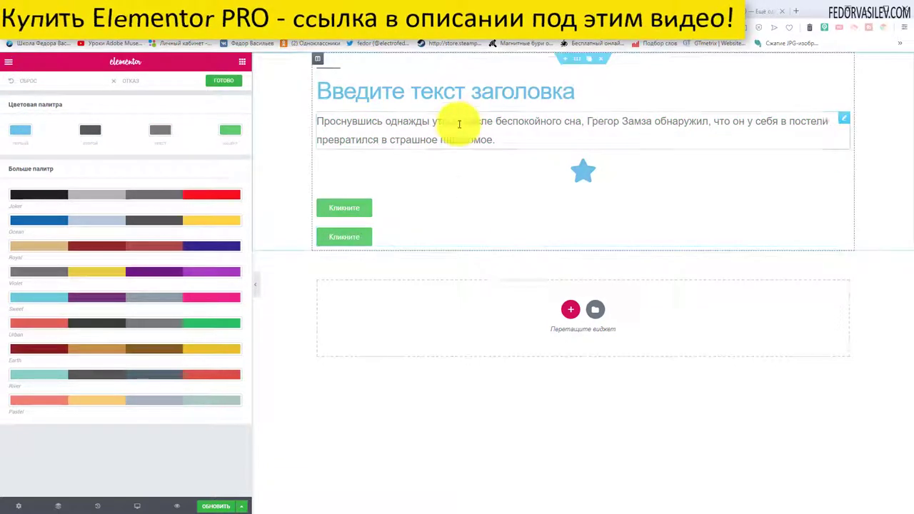
click(216, 85)
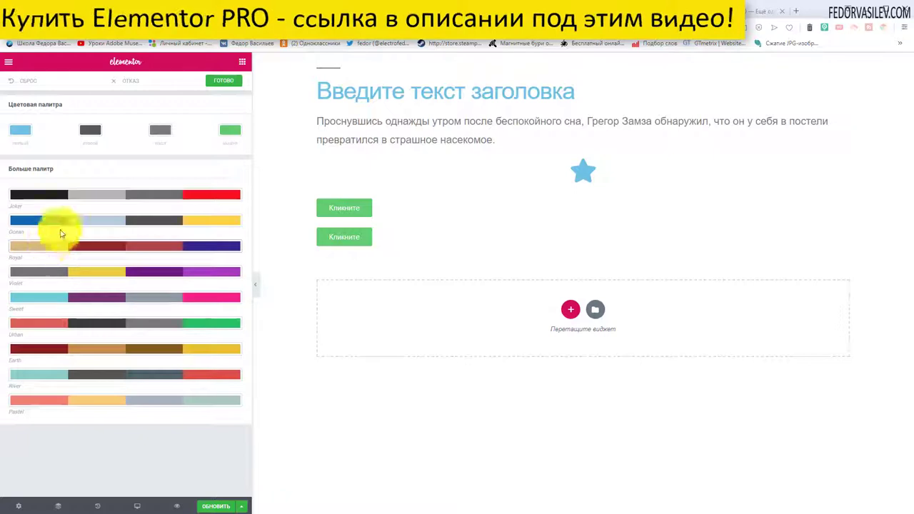
Try the ready-made default colour palettes from Joker through Pastel in turn, and reset the palette to its original colours.
click(104, 196)
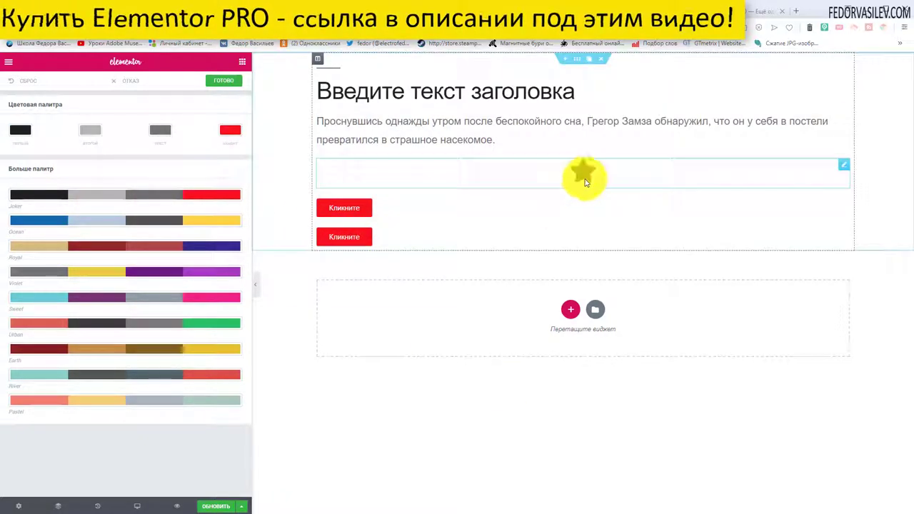
click(205, 222)
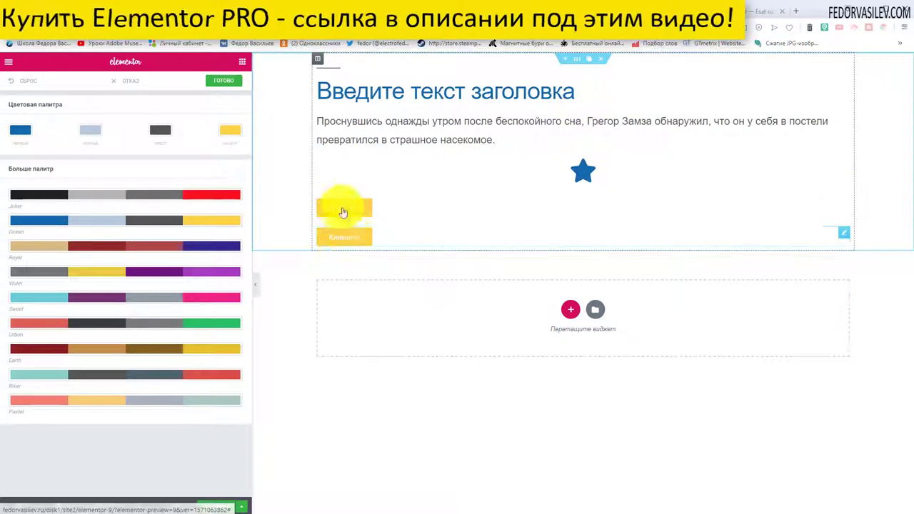
click(113, 244)
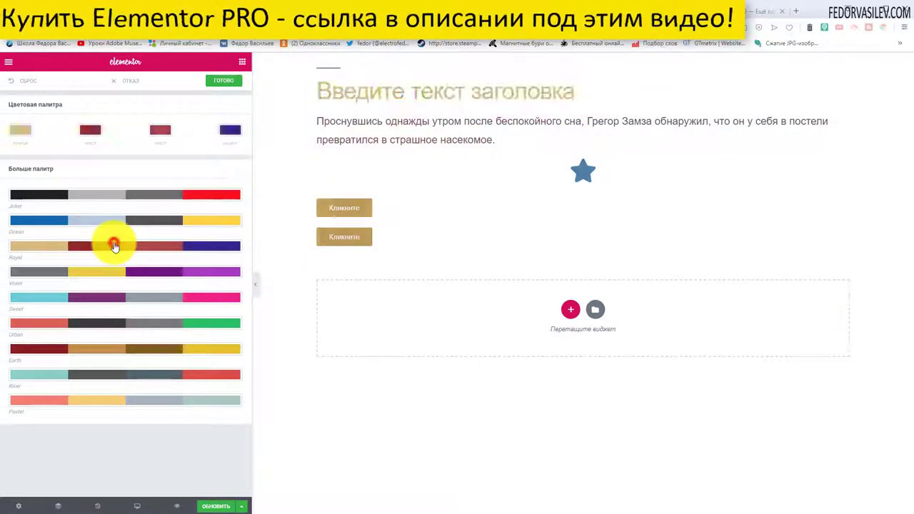
click(83, 274)
click(85, 299)
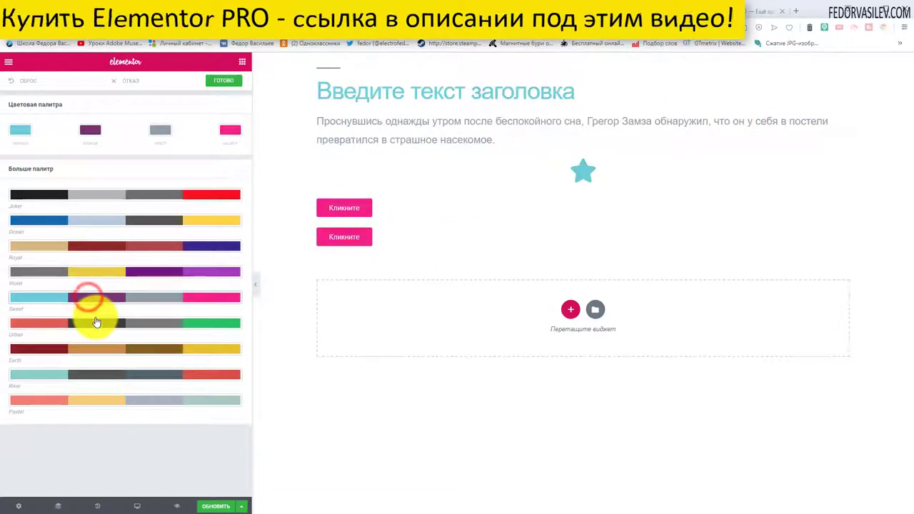
click(98, 323)
click(115, 349)
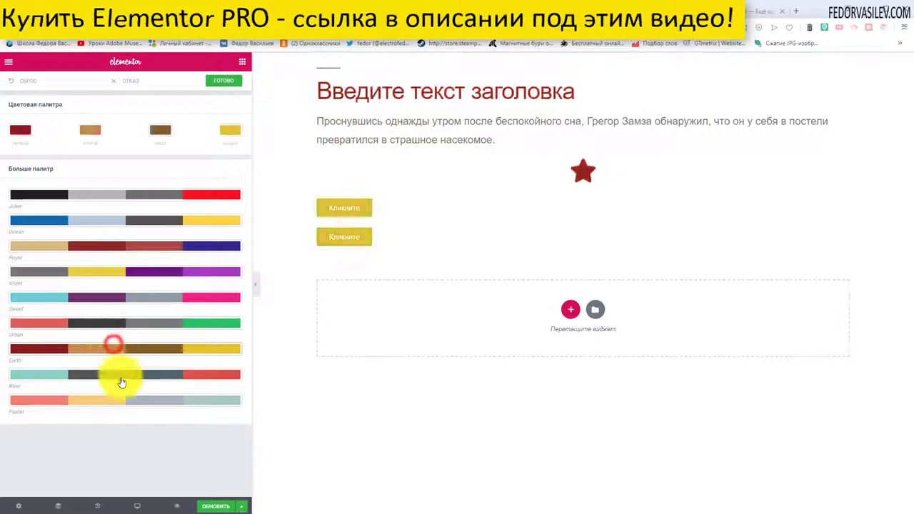
click(127, 375)
click(126, 399)
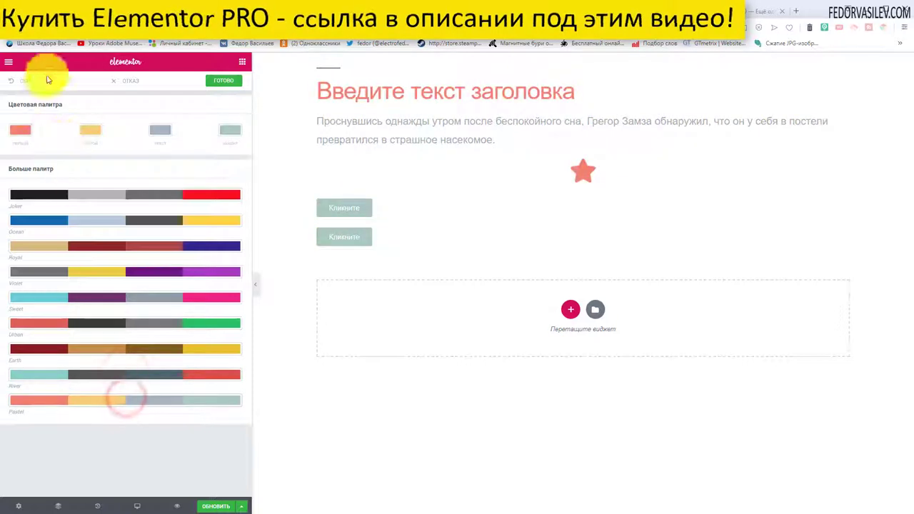
click(25, 81)
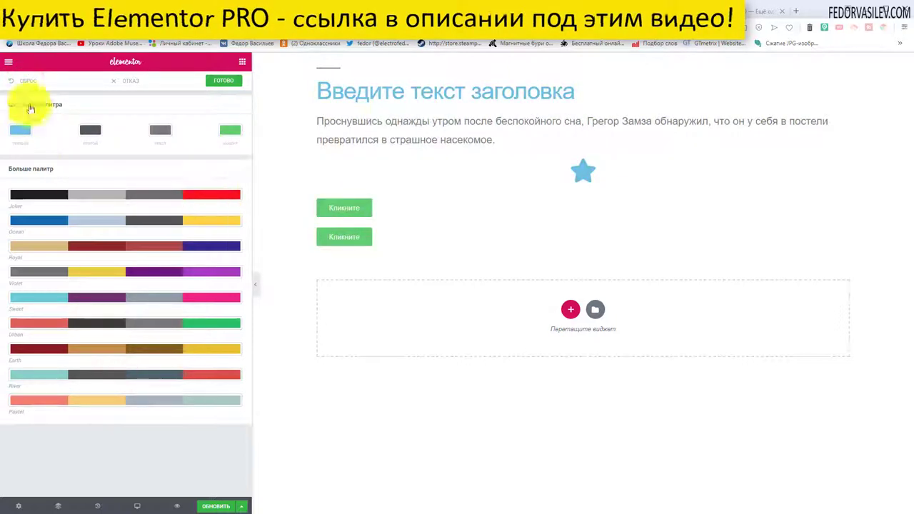
Examine the font family and weight options for the primary heading in Elementor's default font settings.
click(8, 63)
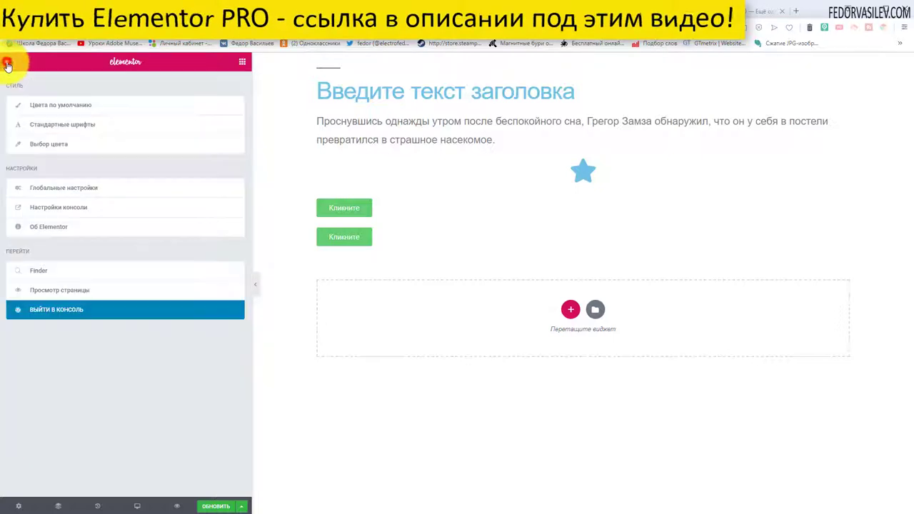
click(65, 128)
click(44, 108)
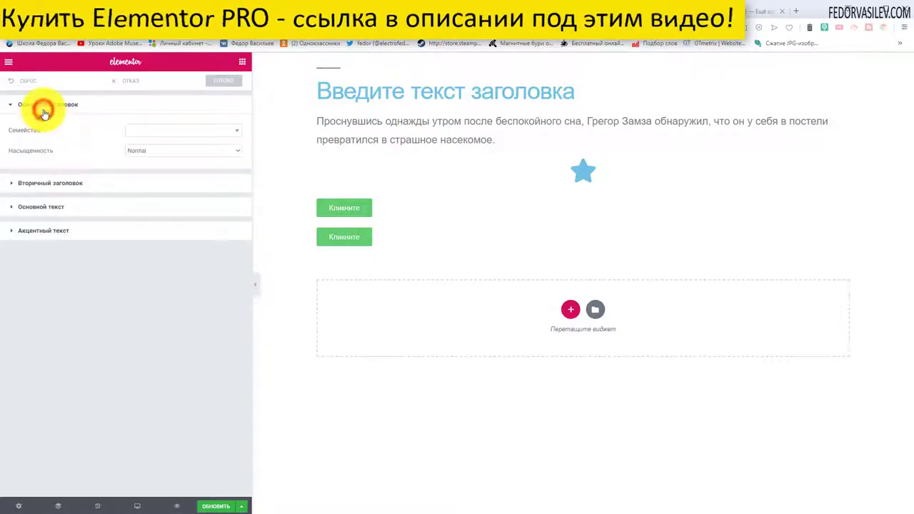
click(48, 108)
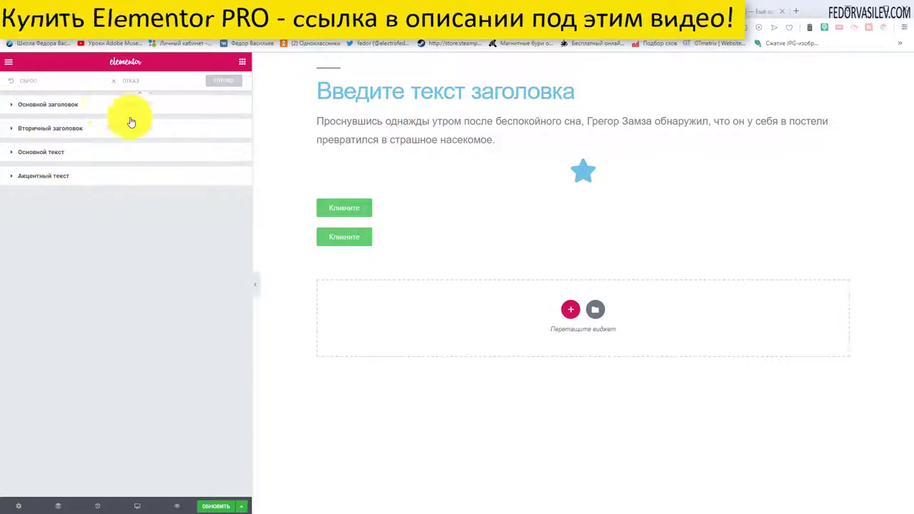
key(Escape)
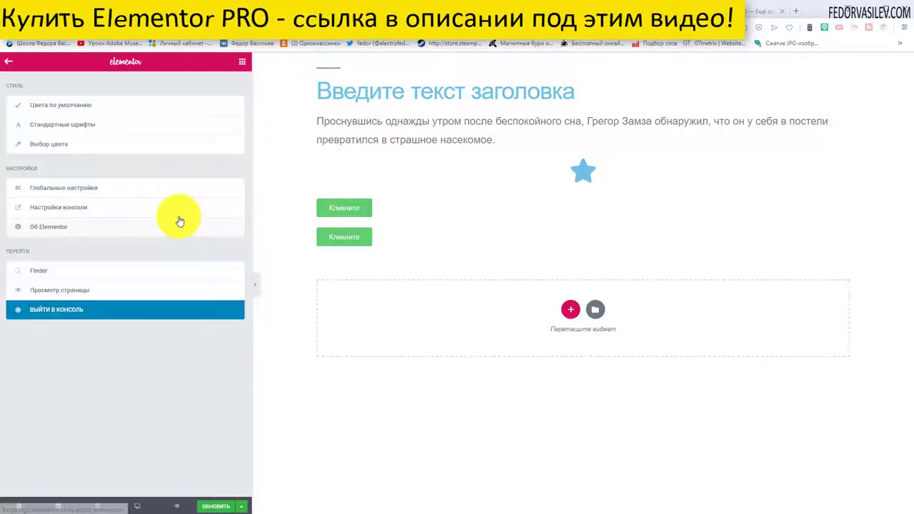
Set the second button's background colour to the pale grey-green swatch from the colour picker's preset colours.
click(59, 149)
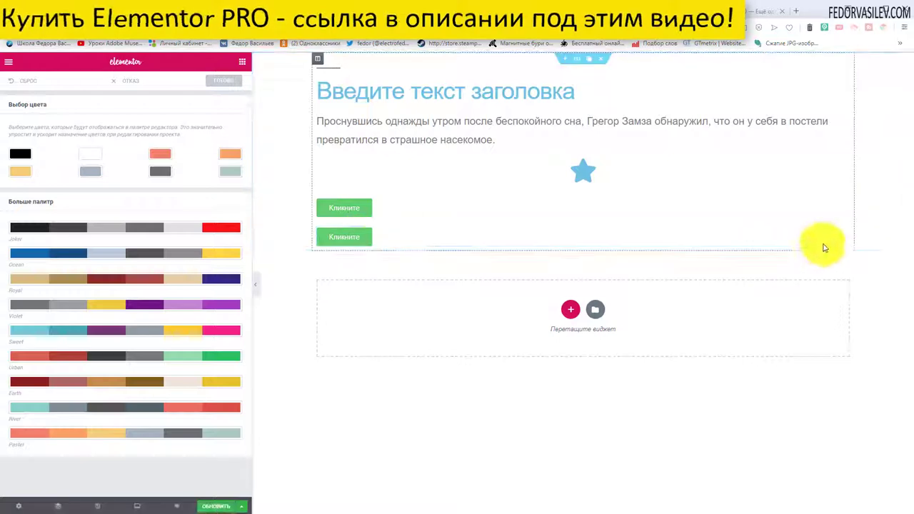
click(845, 236)
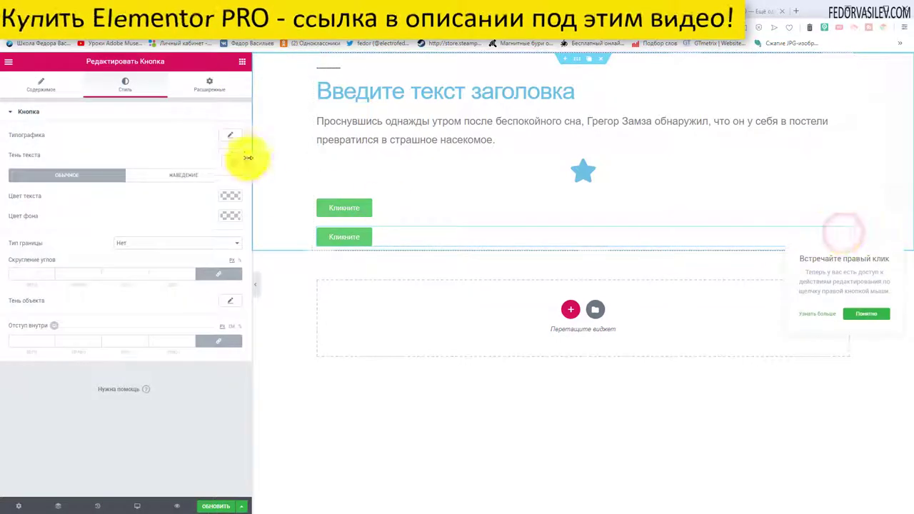
click(230, 216)
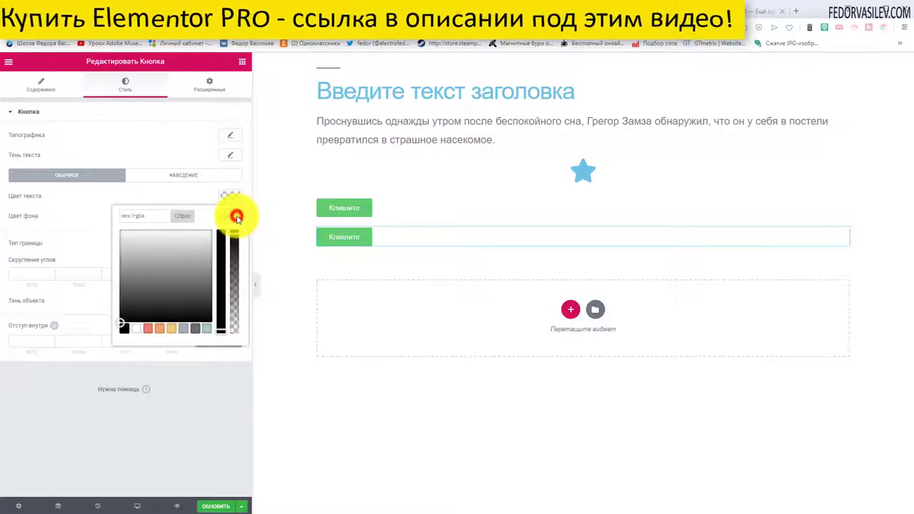
click(173, 328)
click(182, 330)
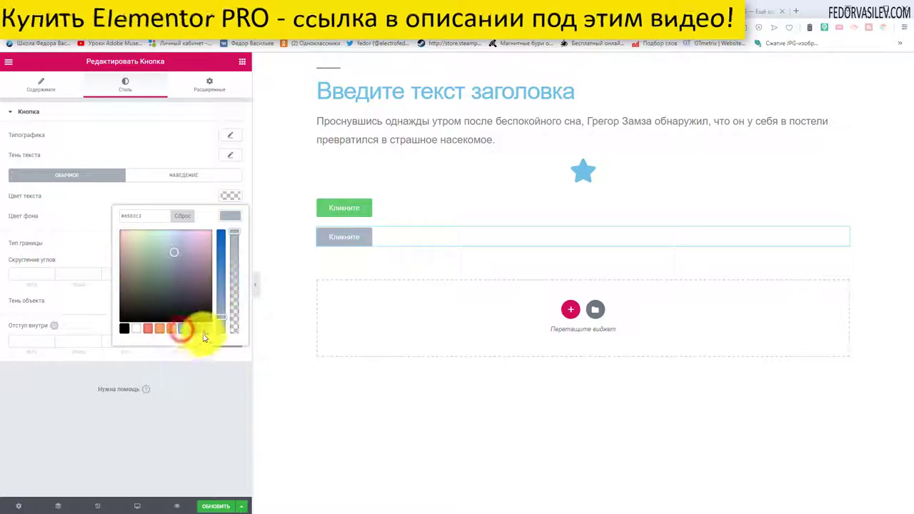
click(207, 329)
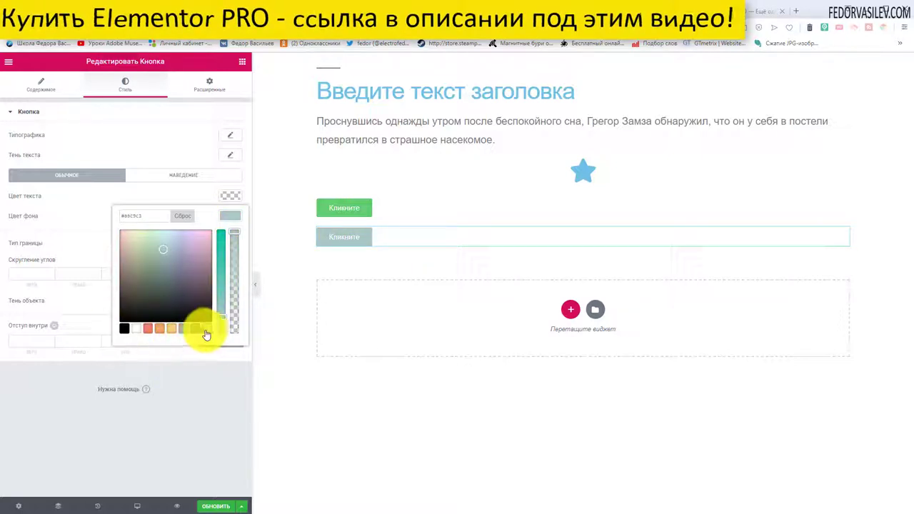
Reset the editor's colour picker presets to their original colours and check the last green swatch's colour.
click(8, 61)
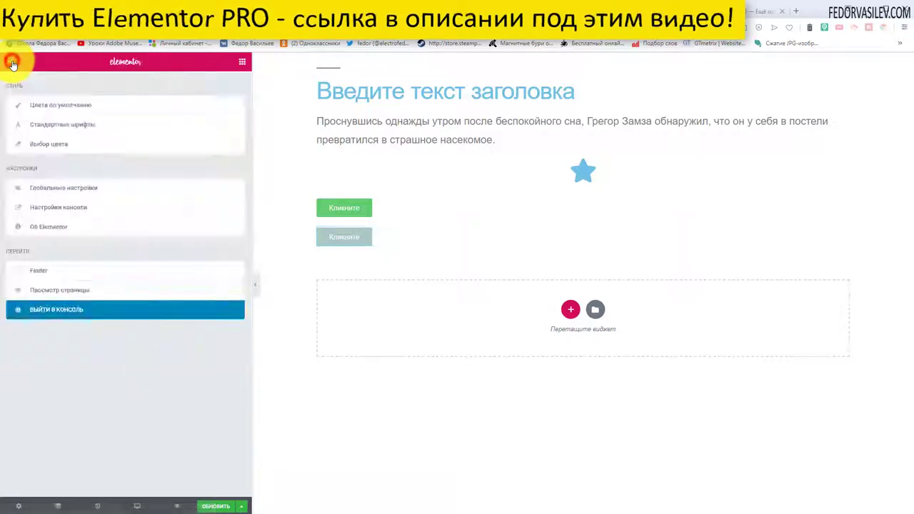
click(45, 147)
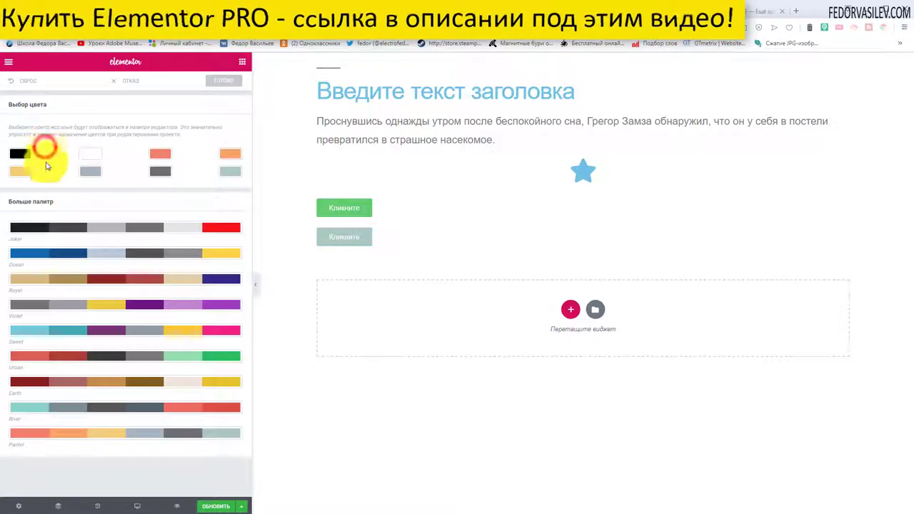
click(16, 81)
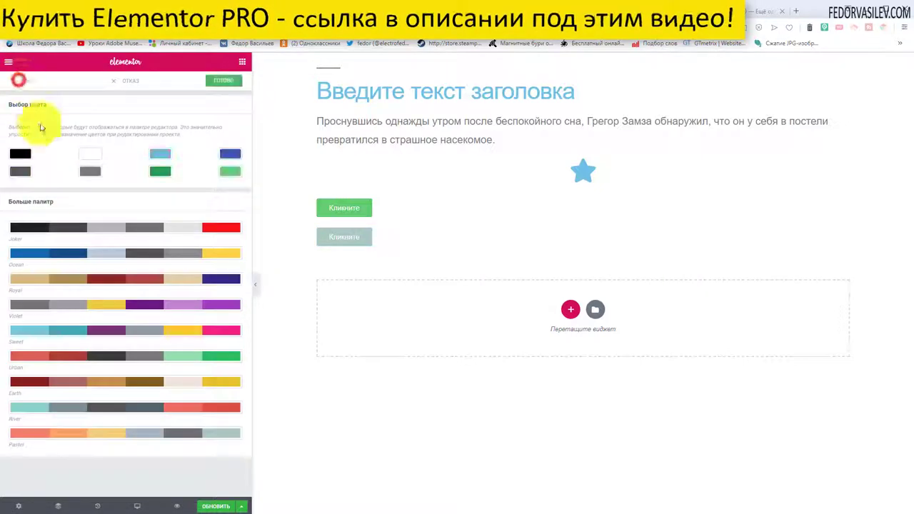
click(86, 155)
click(62, 166)
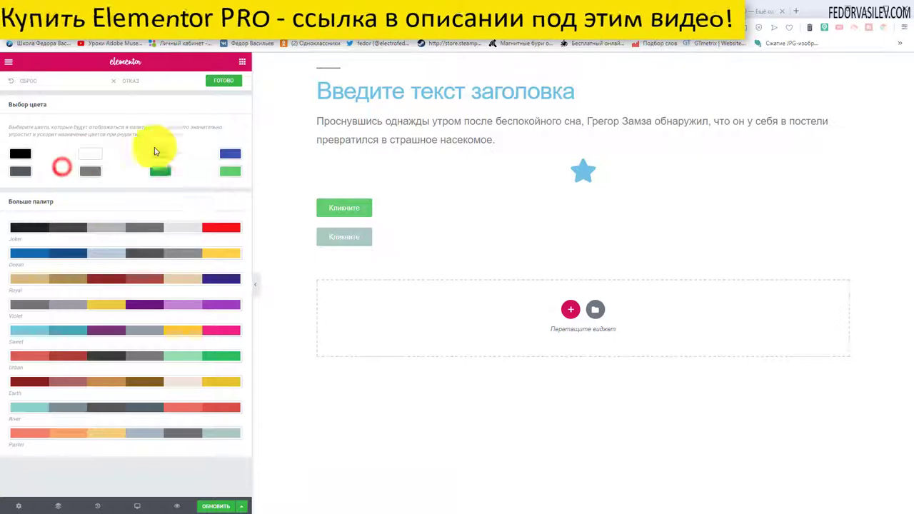
click(230, 172)
drag(230, 164, 76, 190)
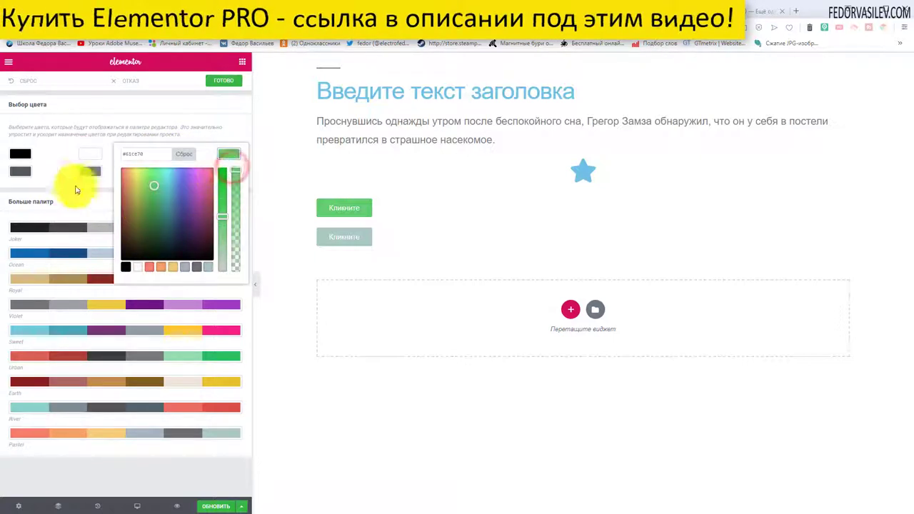
click(55, 170)
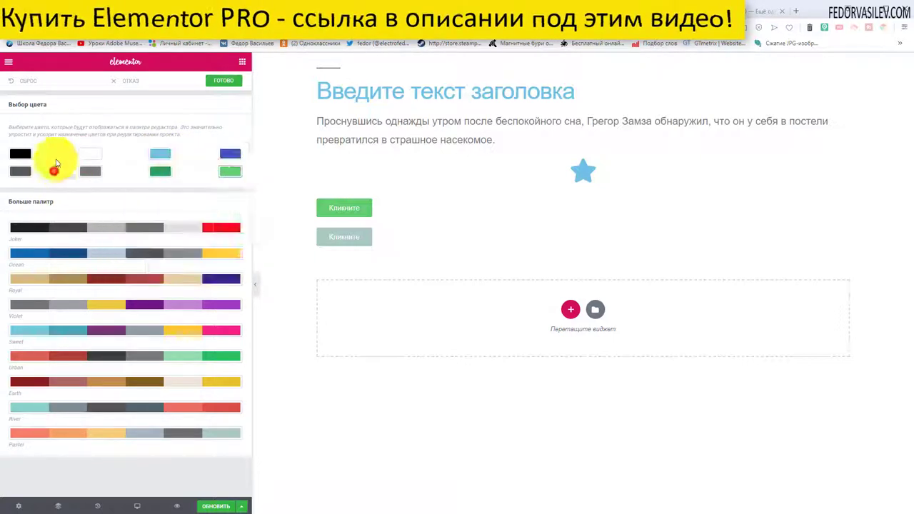
Load the Royal, Violet and finally Sweet palettes into the editor's colour picker presets.
click(145, 280)
click(155, 305)
click(152, 331)
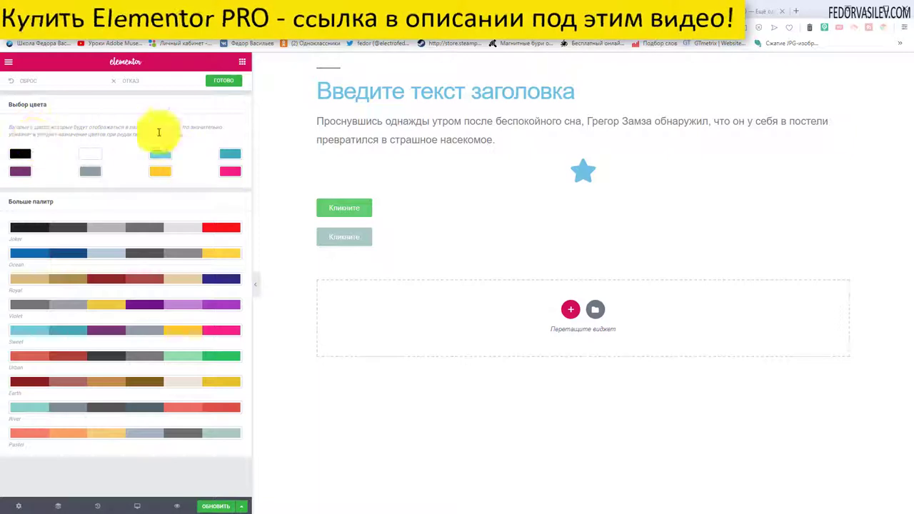
Enable the lightbox in the editor within Elementor's global settings, leaving the image lightbox switched on.
click(9, 61)
click(80, 195)
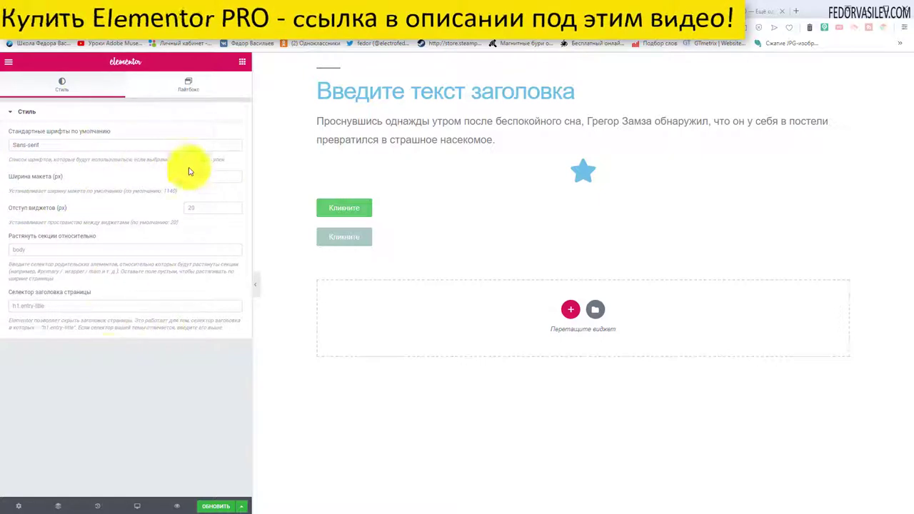
click(188, 84)
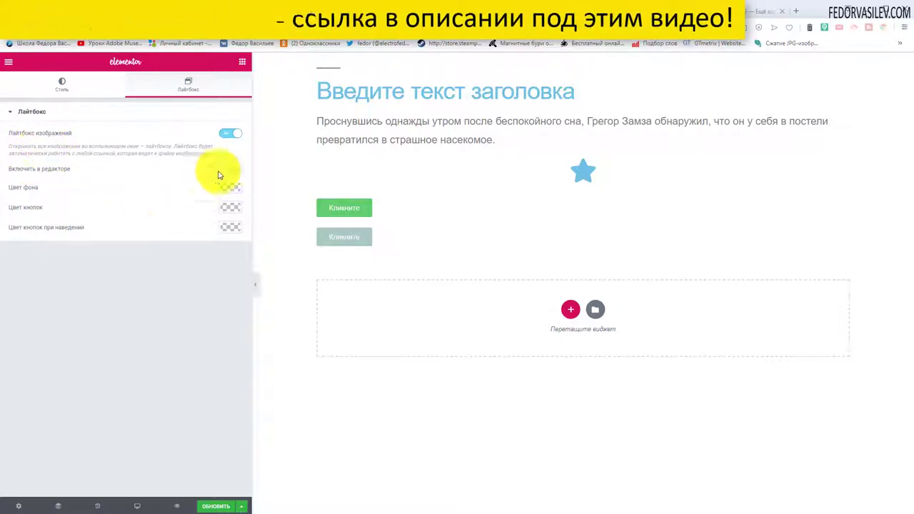
click(230, 137)
click(233, 133)
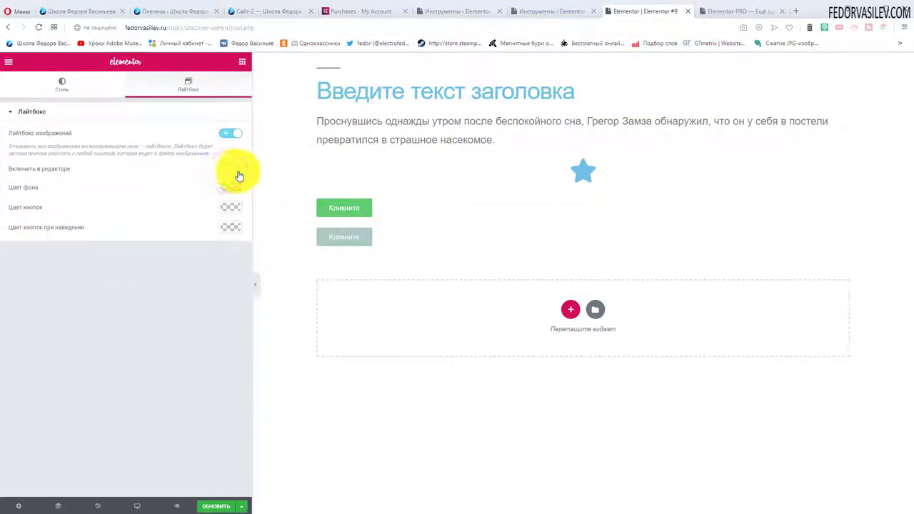
click(238, 173)
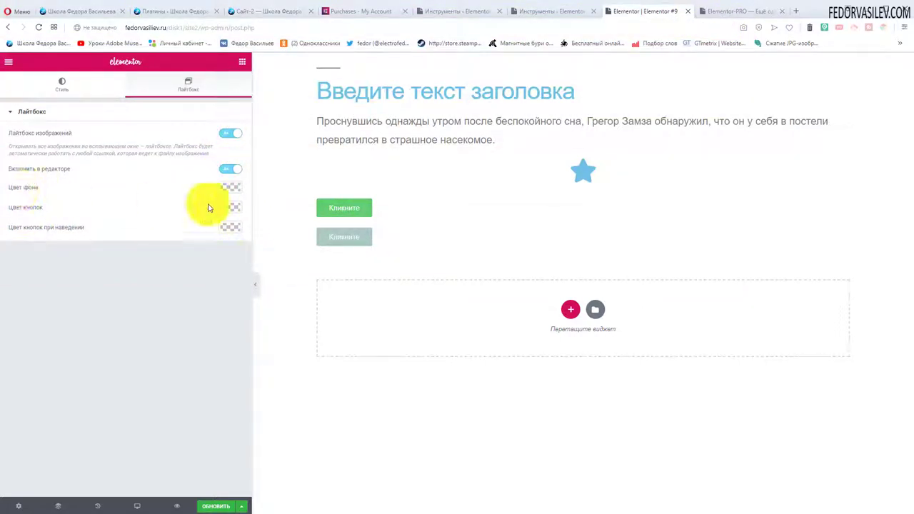
View the lightbox button colour setting and the global style settings, and return to Elementor's main menu.
click(232, 207)
click(93, 194)
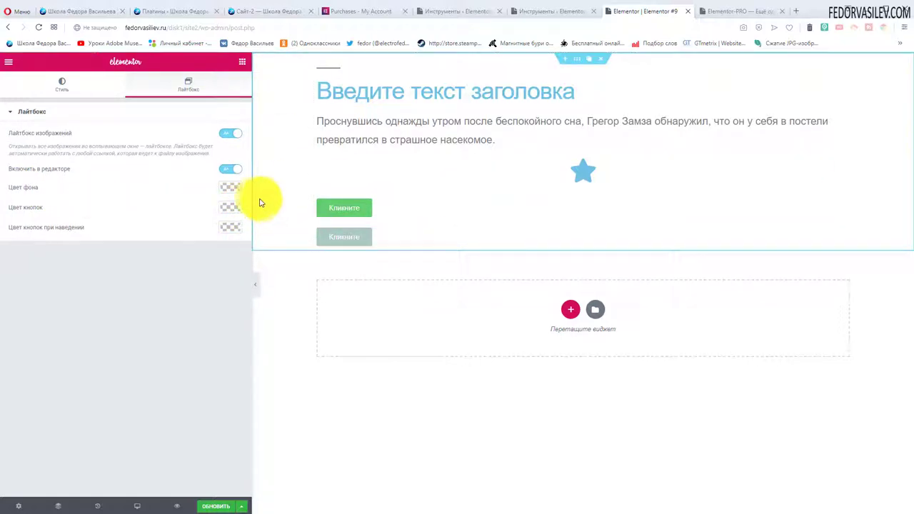
click(58, 87)
click(9, 61)
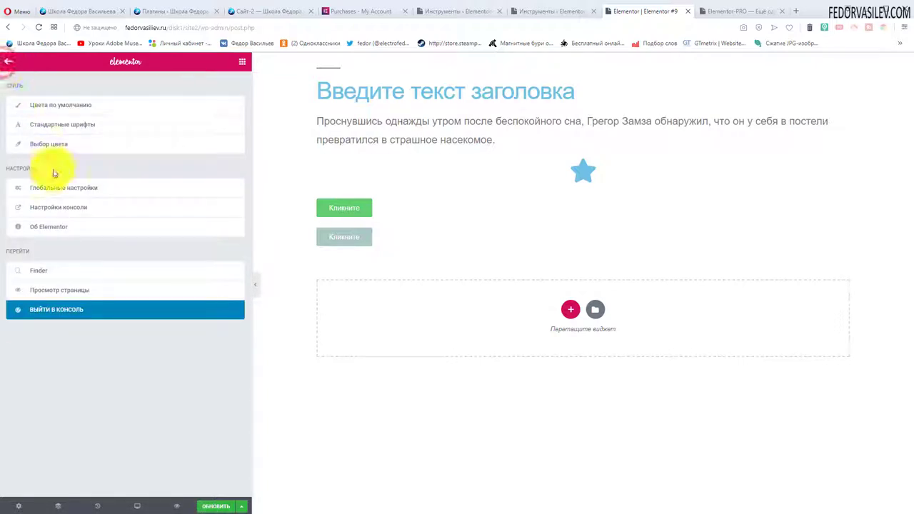
View Elementor's WordPress dashboard settings and the Elementor website, closing each page to return to the editor.
click(76, 208)
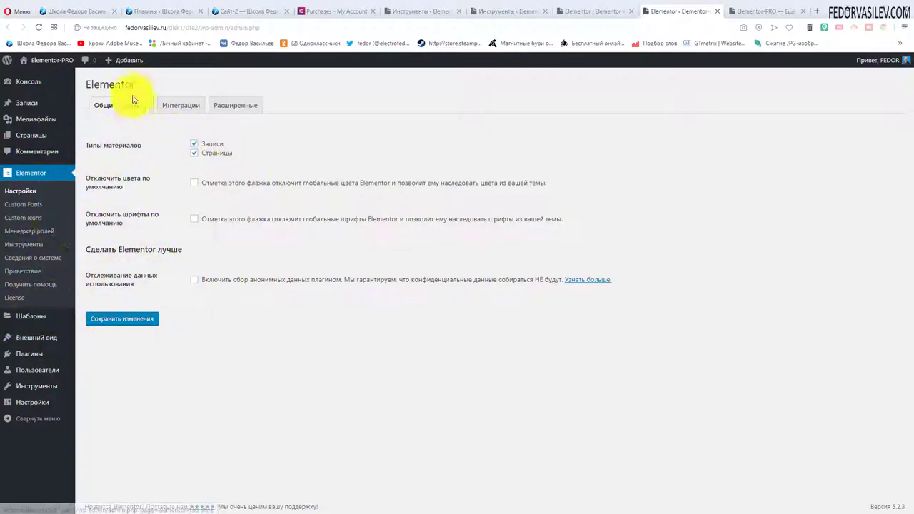
click(718, 11)
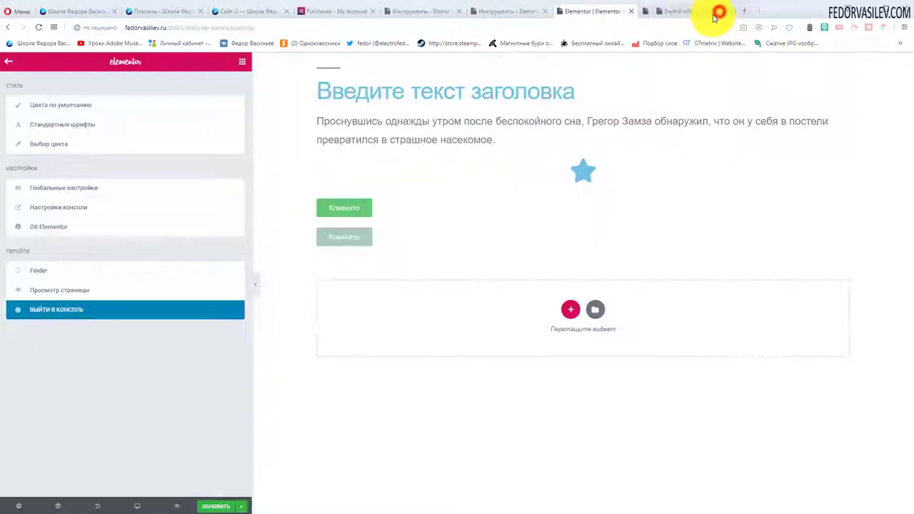
click(54, 231)
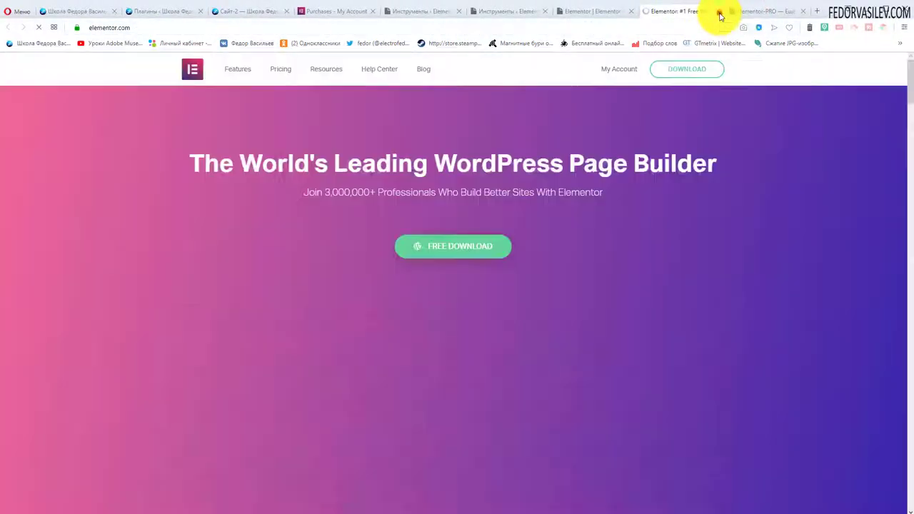
click(719, 12)
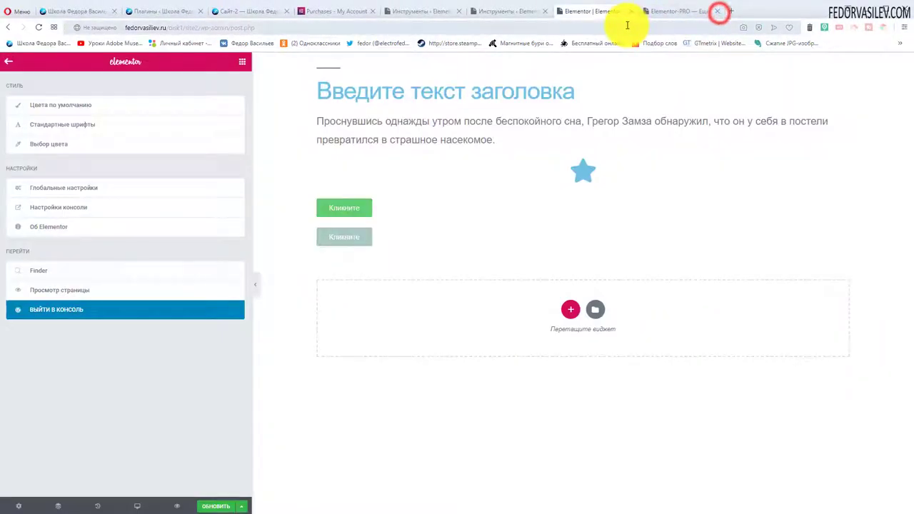
Open Elementor's Finder search window and move it down below the page's button widgets.
click(42, 270)
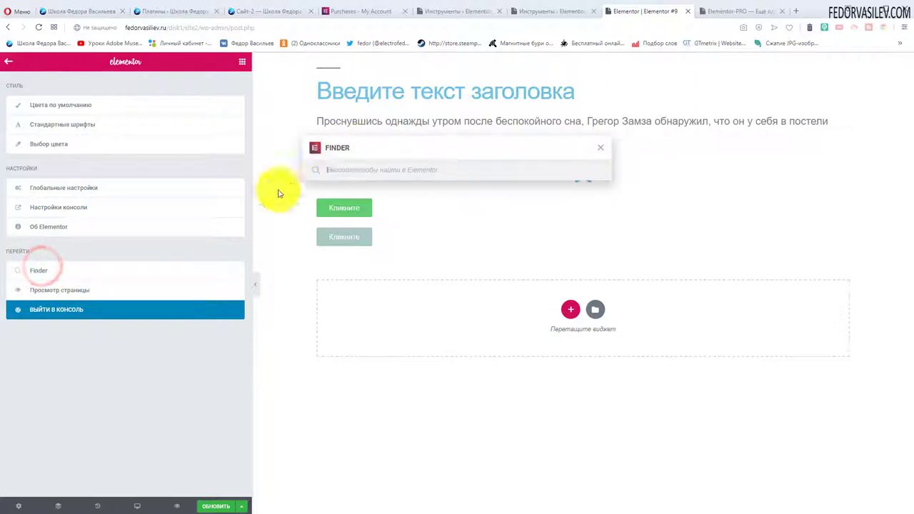
drag(331, 150, 398, 288)
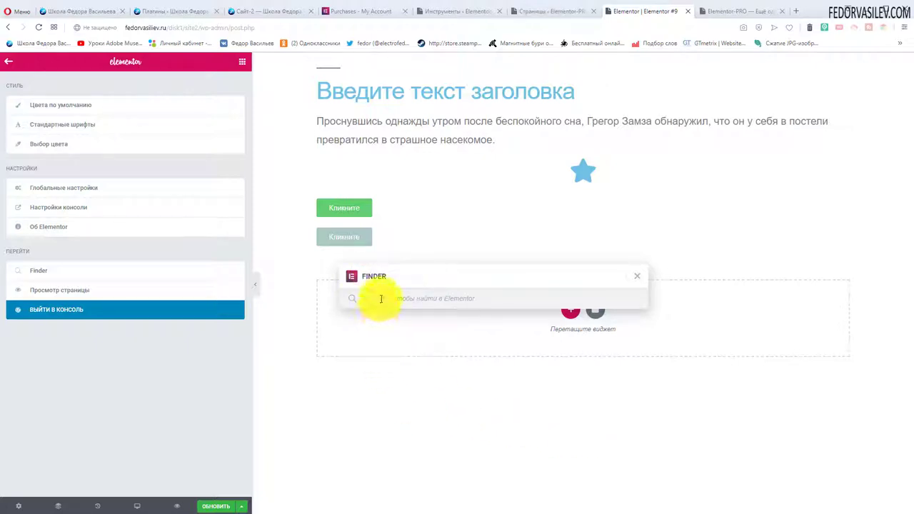
Search Finder for "Elementor #" and open the Elementor #9 page from the results, leaving the current editor session.
right_click(381, 299)
click(420, 371)
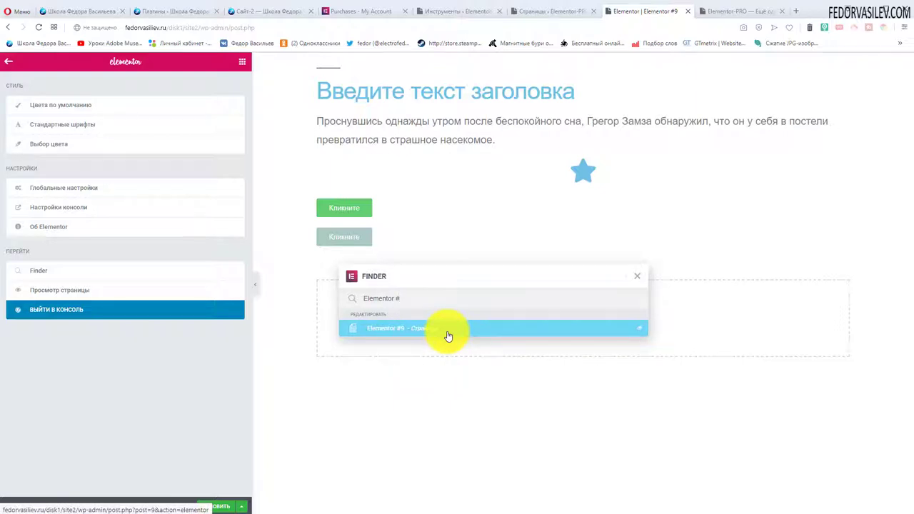
click(379, 330)
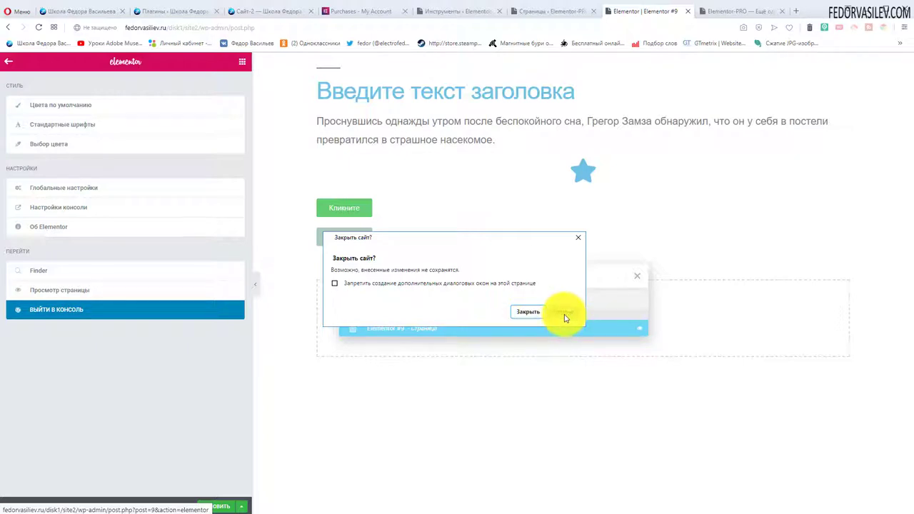
click(520, 313)
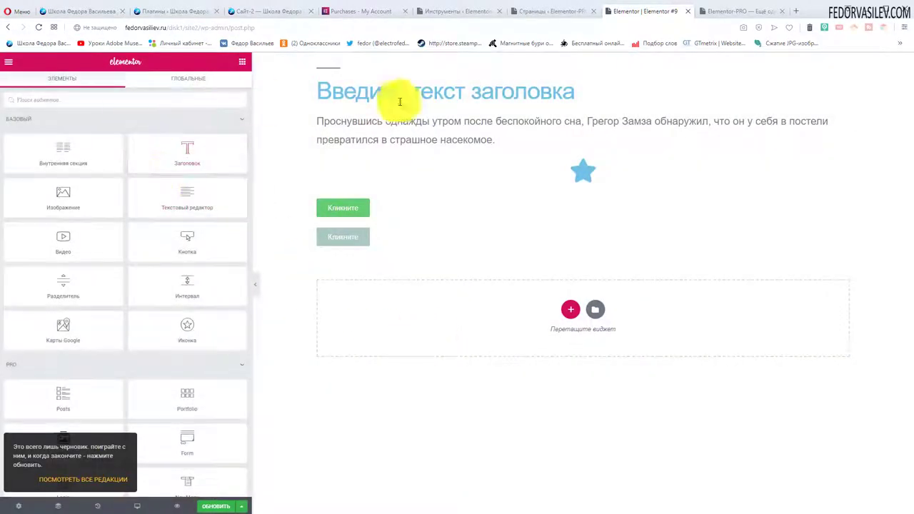
Reopen Finder from Elementor's main menu, close it and return to the widgets panel.
click(9, 61)
click(39, 271)
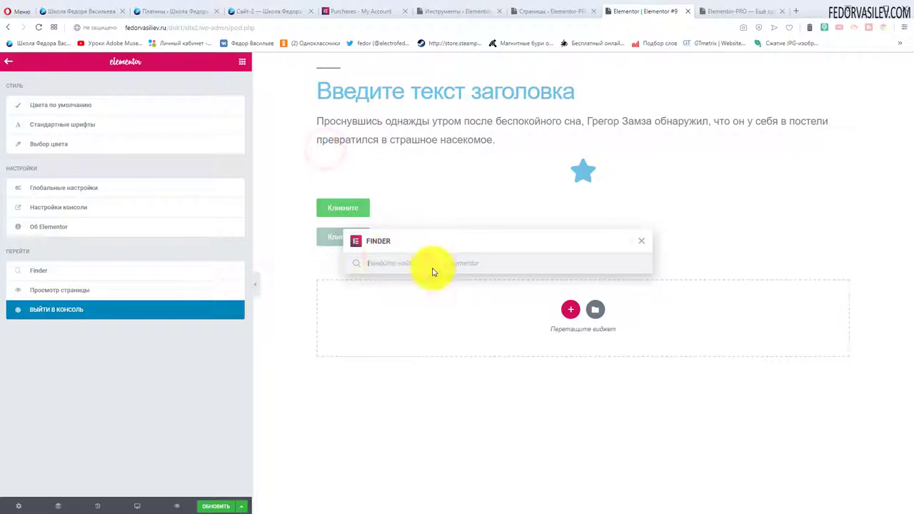
click(641, 241)
click(9, 62)
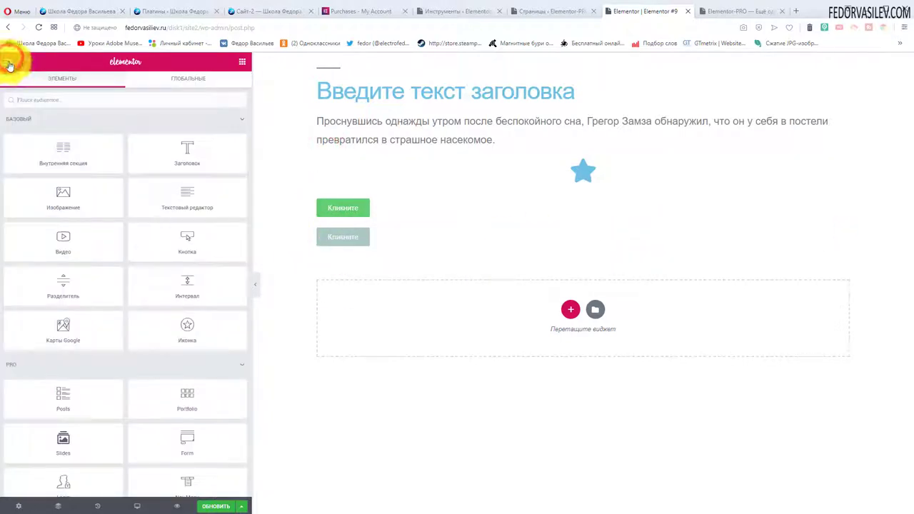
Exit Elementor to the WordPress dashboard, go to the pages list and reopen Elementor #9 in the Elementor editor.
click(8, 63)
click(62, 309)
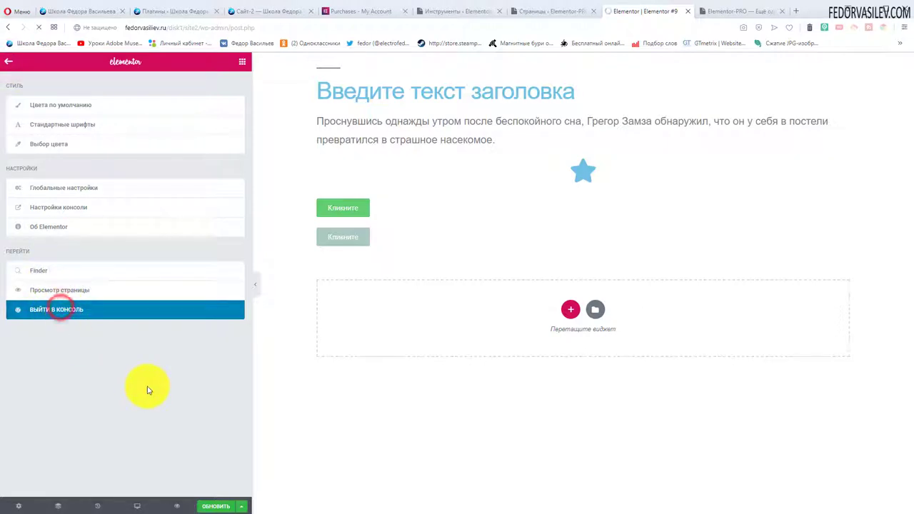
click(39, 137)
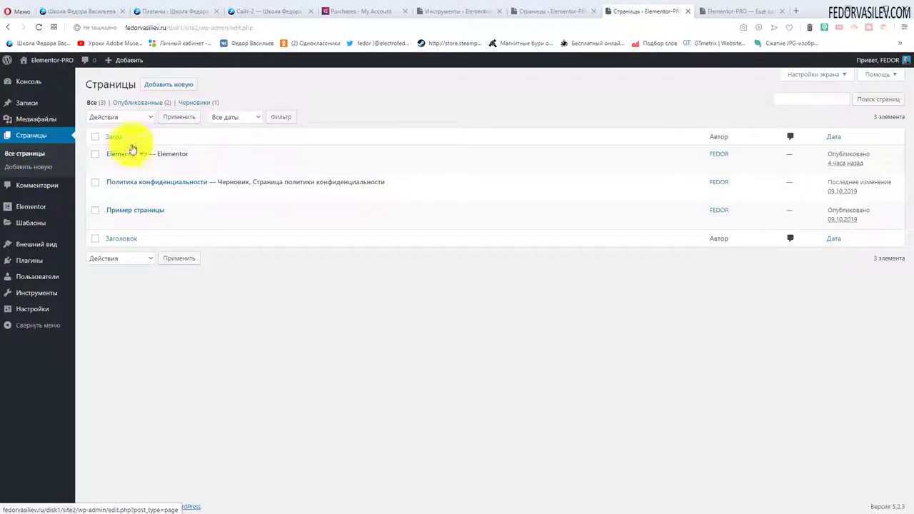
click(243, 165)
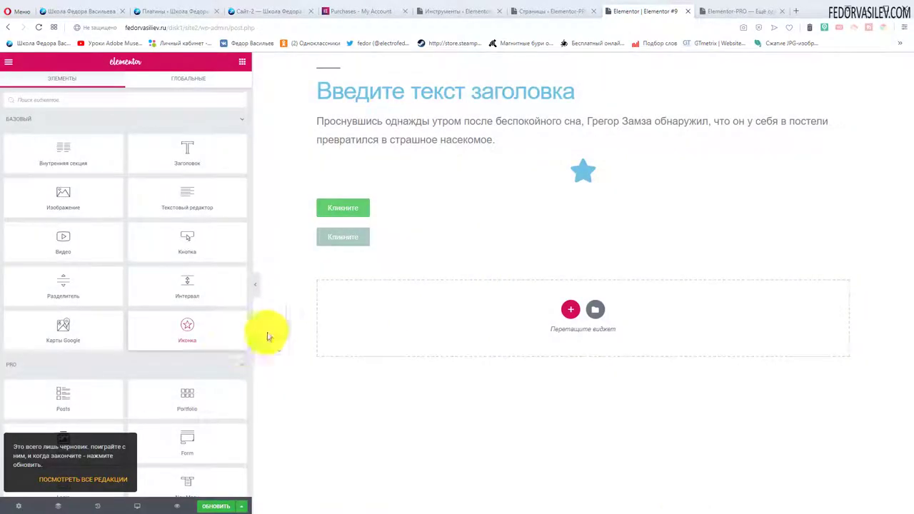
View the published page in a separate browser tab from Elementor's main menu, look through it and close that tab.
click(9, 61)
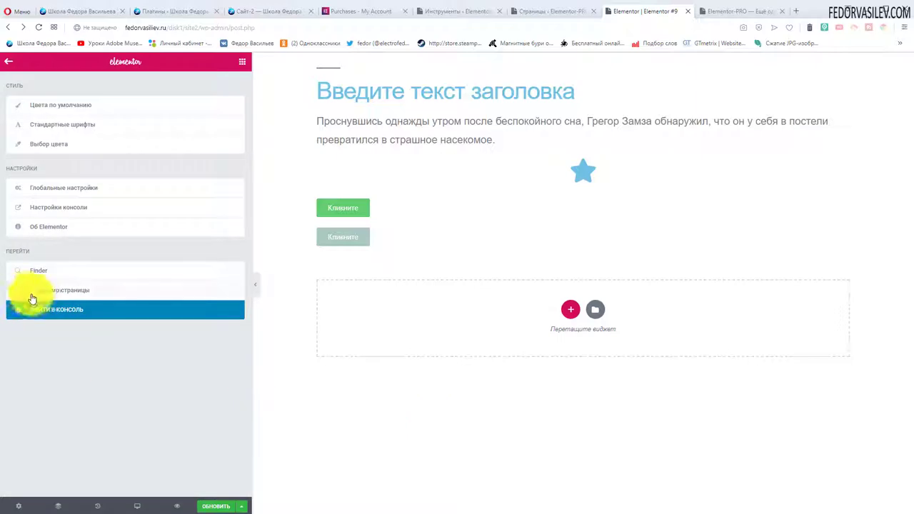
right_click(60, 295)
click(78, 302)
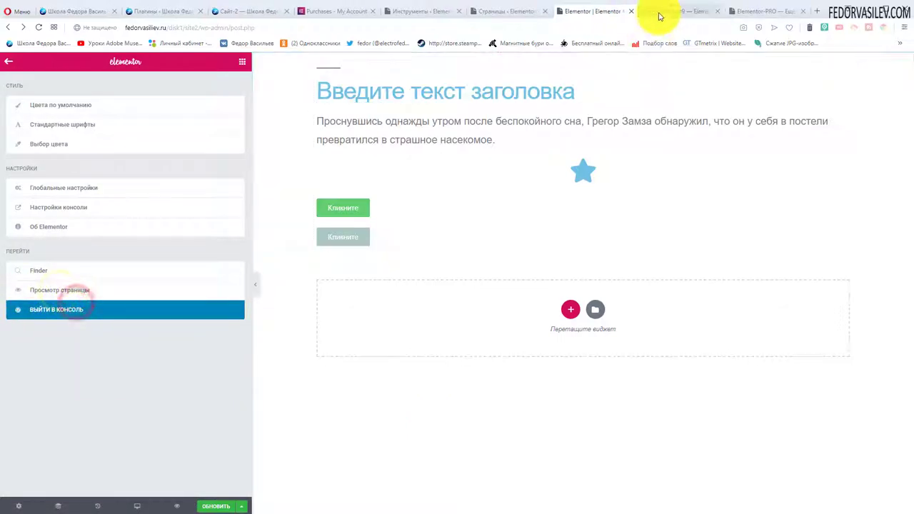
click(658, 11)
scroll(419, 327, down, 6)
scroll(303, 178, up, 6)
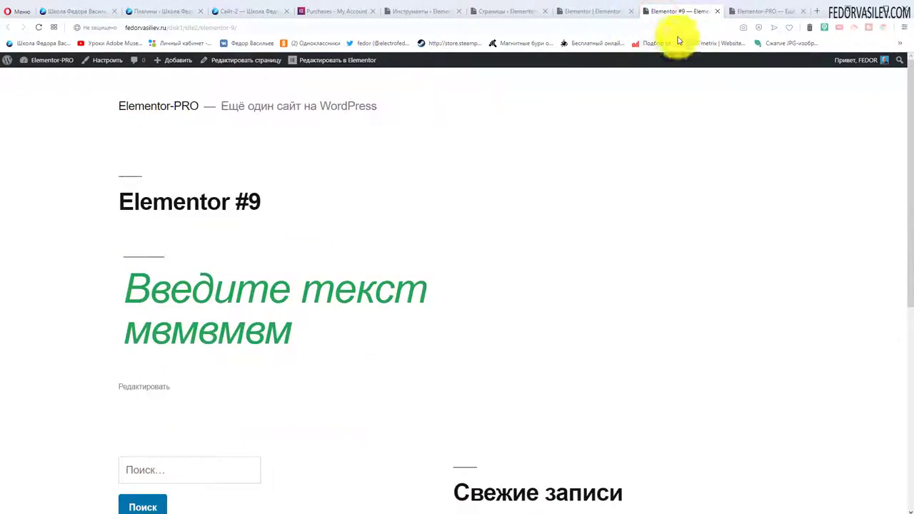
click(717, 12)
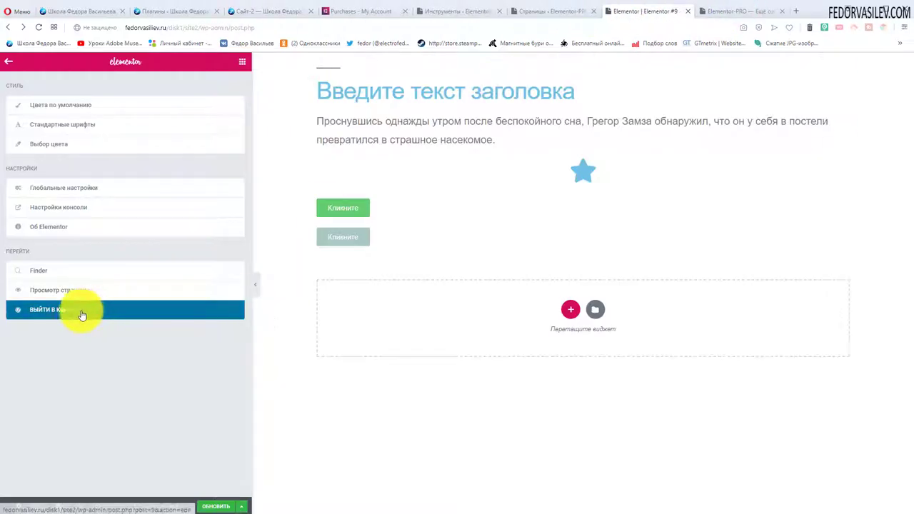
Exit the Elementor editor to the page's WordPress edit screen.
click(50, 310)
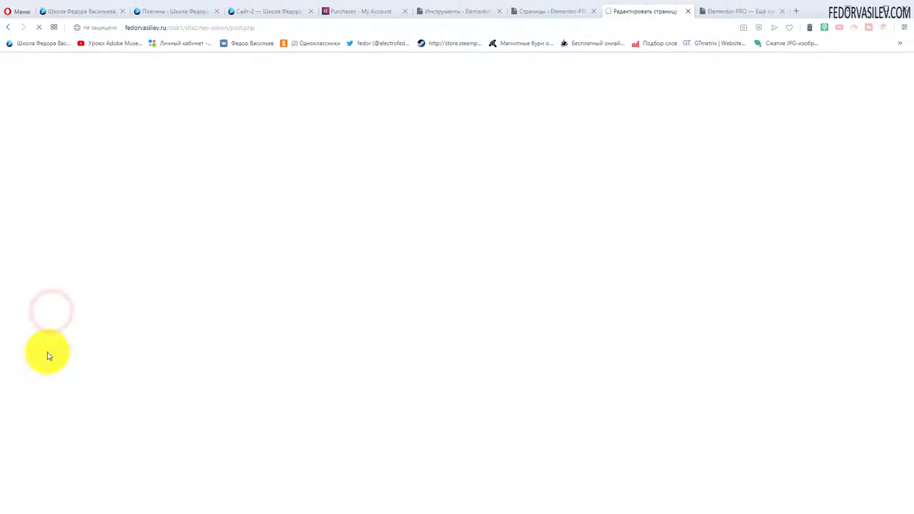